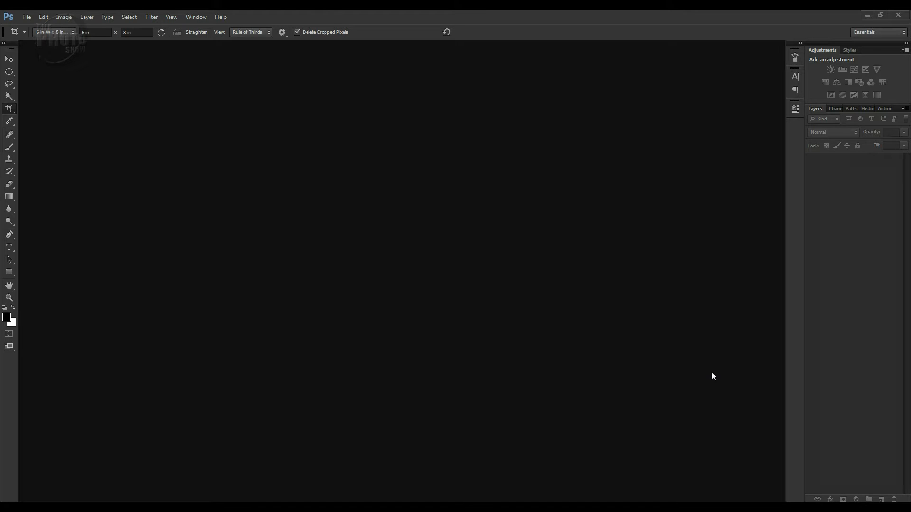
# Open the raw file apple-watch-retouch-source.dng from the Photoshop Tutorial Images folder
pyautogui.click(27, 17)
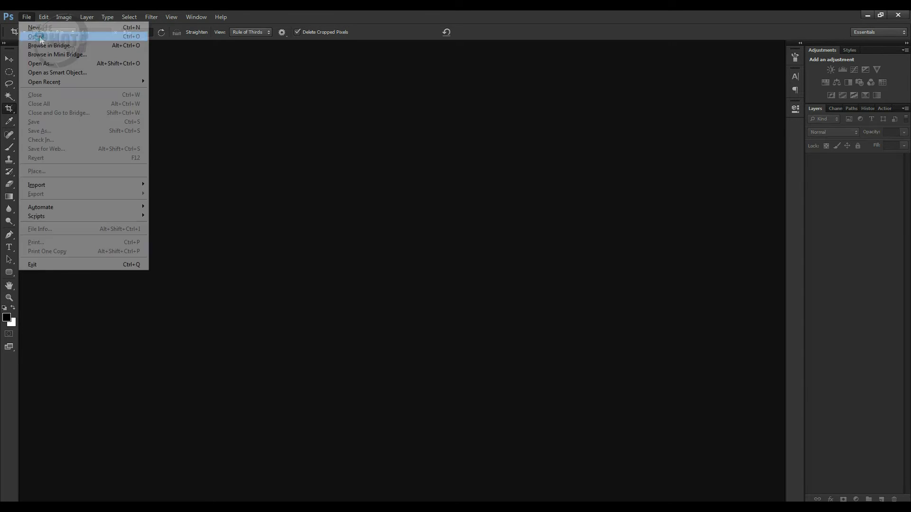
pyautogui.click(37, 37)
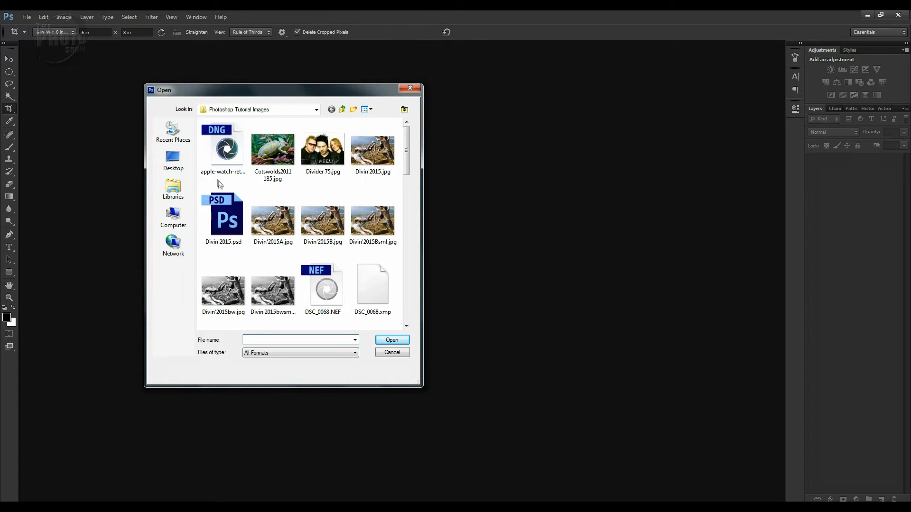
pyautogui.click(227, 156)
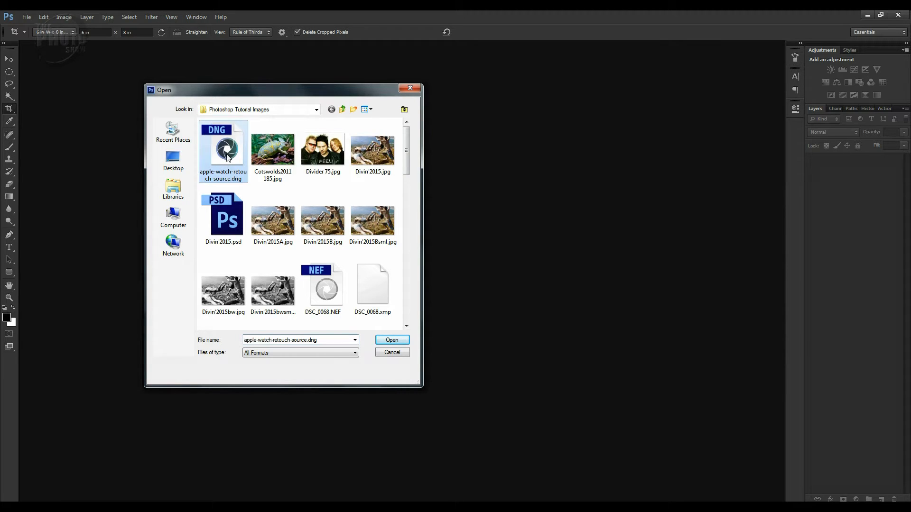
pyautogui.click(392, 339)
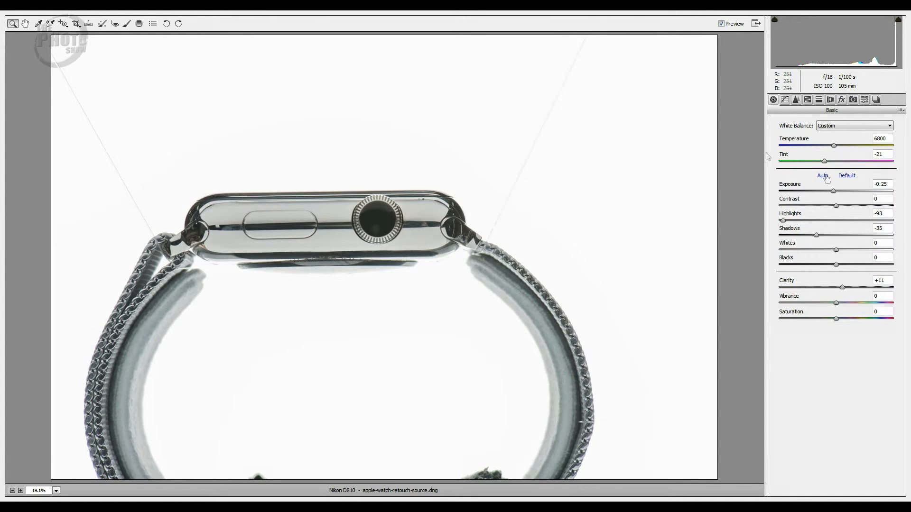
# Reset the basic tone adjustments to their defaults and set the white balance to As Shot
pyautogui.click(847, 176)
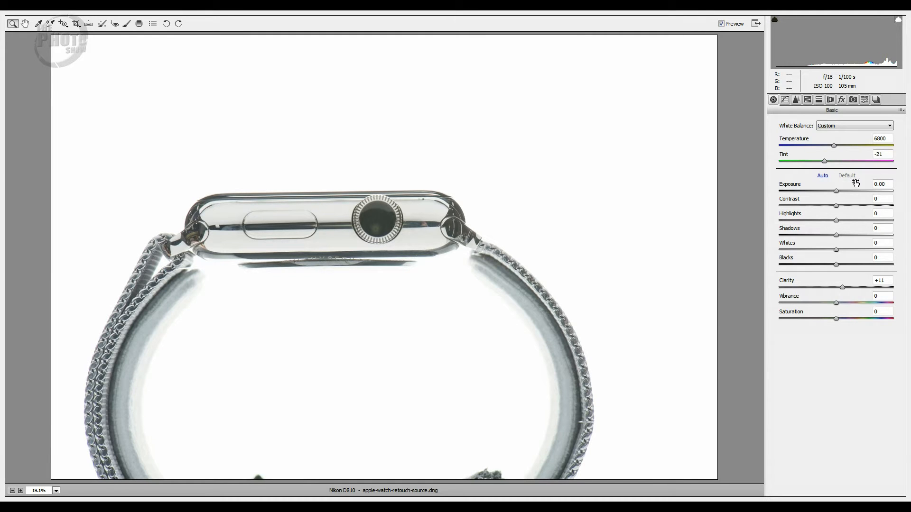
pyautogui.click(880, 126)
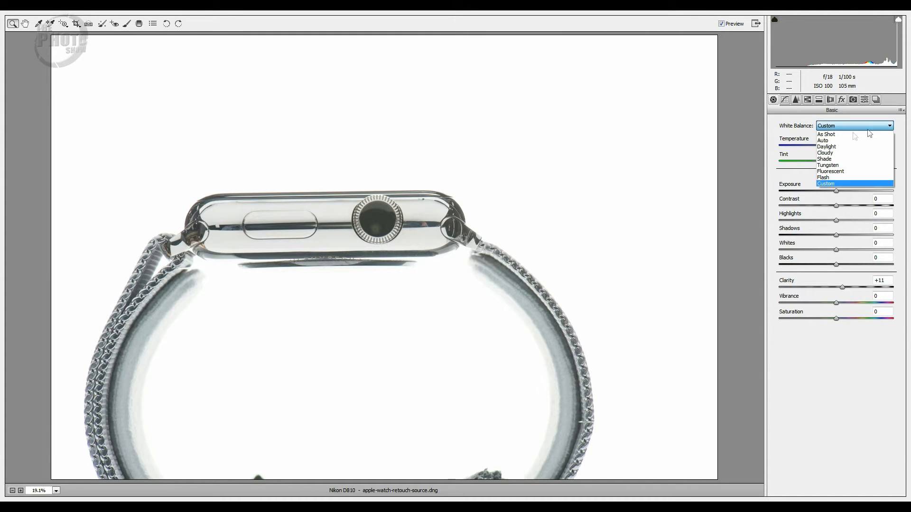
pyautogui.click(835, 133)
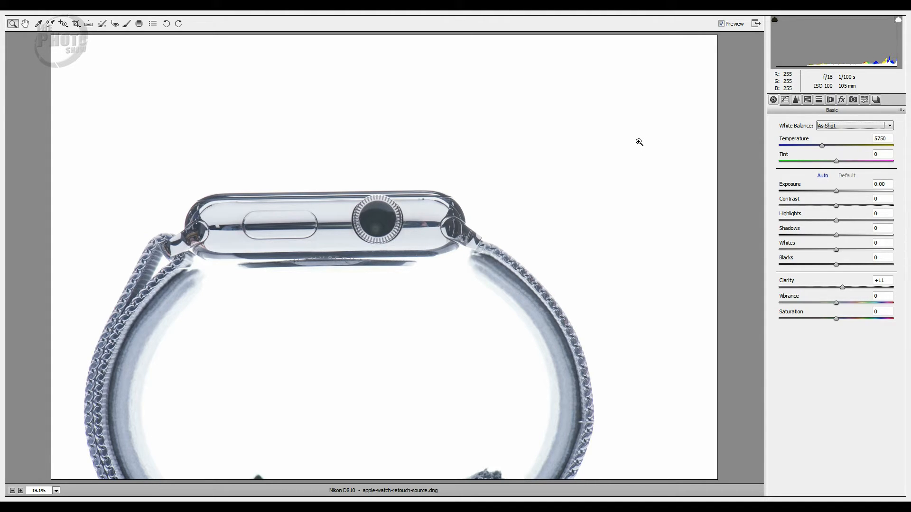
# Neutralize the color cast with the White Balance tool by sampling the polished case just beside the crown
pyautogui.click(38, 24)
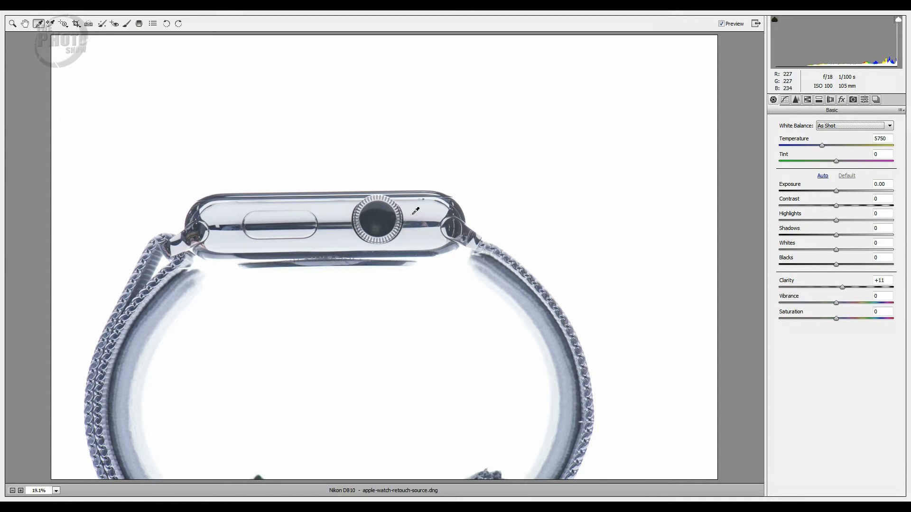
pyautogui.click(415, 211)
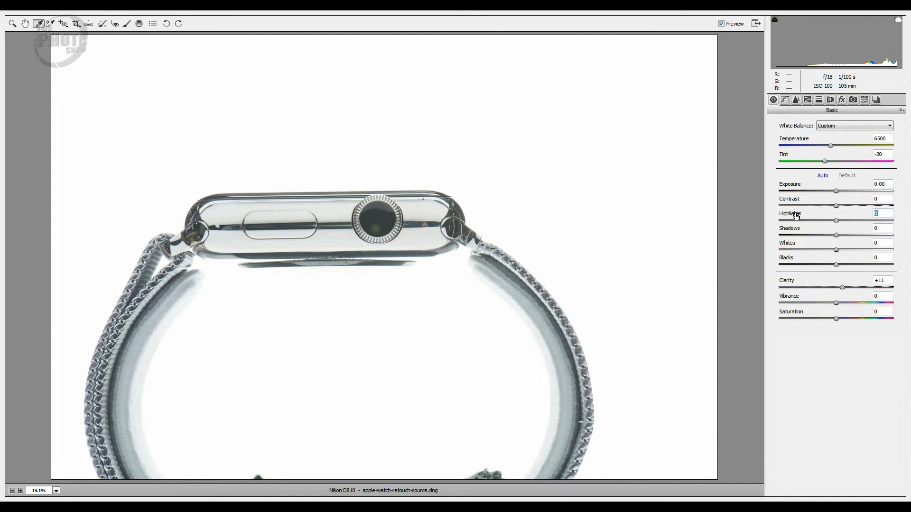
# Set Exposure to -0.15, Highlights to -100 and Shadows to -26 to recover tone in the watch photo
pyautogui.moveTo(797, 215); pyautogui.dragTo(757, 216)
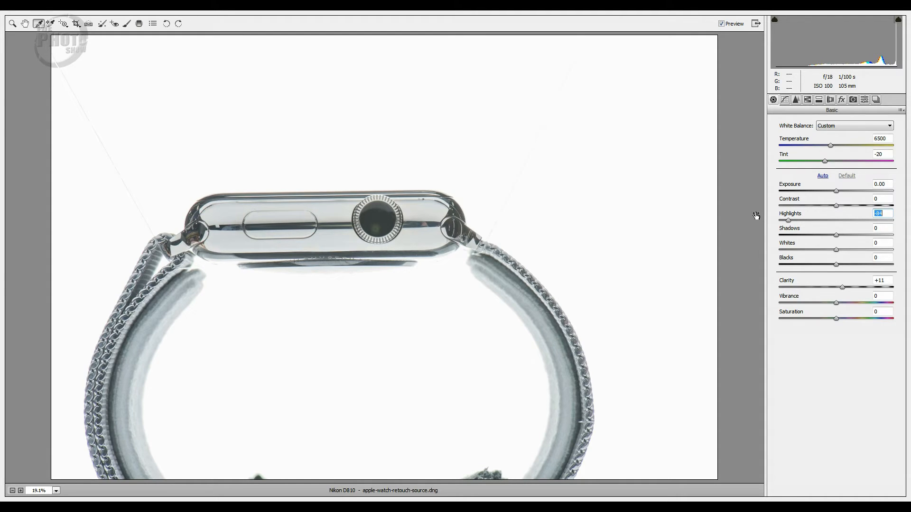
pyautogui.moveTo(792, 215); pyautogui.dragTo(789, 215)
pyautogui.moveTo(790, 185); pyautogui.dragTo(788, 185)
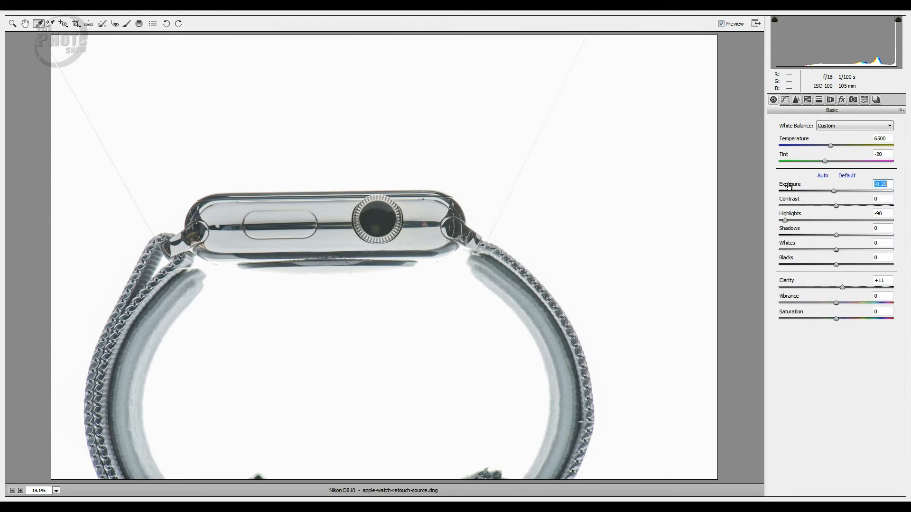
pyautogui.moveTo(789, 185); pyautogui.dragTo(789, 186)
pyautogui.moveTo(790, 216); pyautogui.dragTo(778, 216)
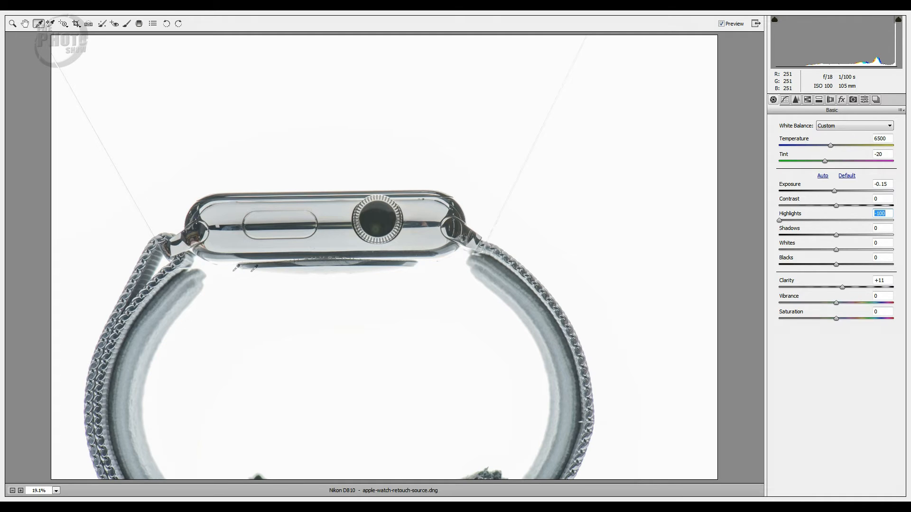
pyautogui.doubleClick(781, 222)
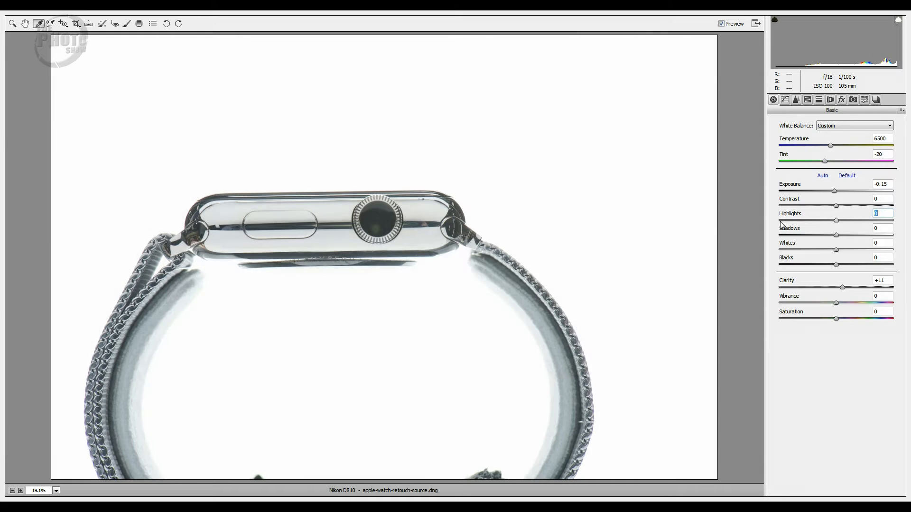
pyautogui.moveTo(788, 216); pyautogui.dragTo(745, 218)
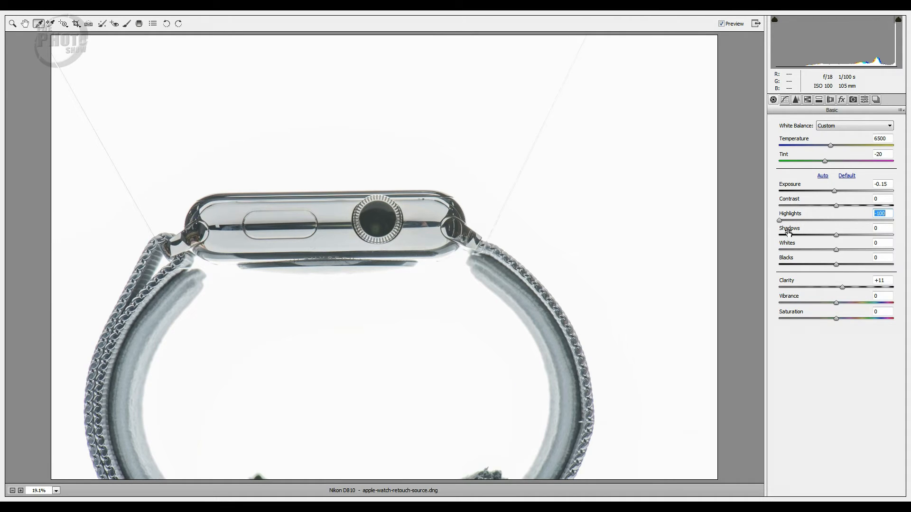
pyautogui.moveTo(788, 231); pyautogui.dragTo(753, 232)
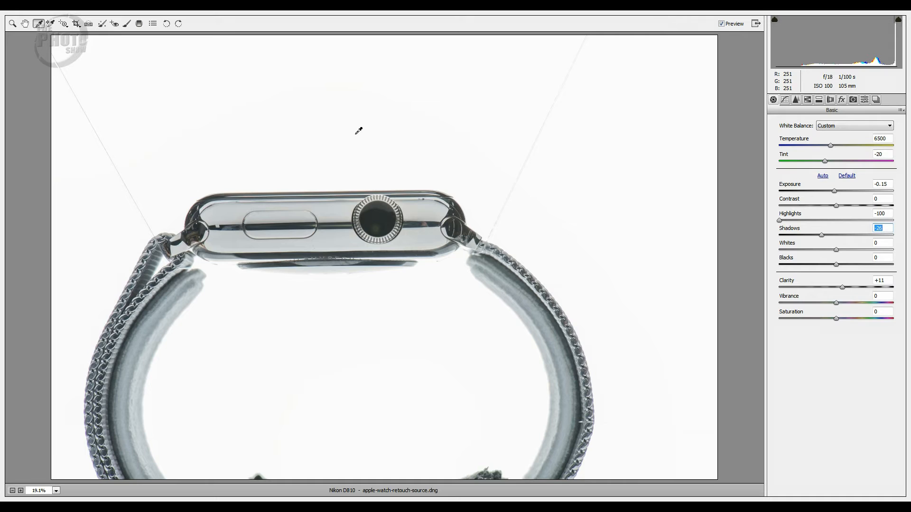
# Set the sharpening Amount to 98 while judging the crown at 100%, and compare the preview with and without it
pyautogui.click(12, 24)
pyautogui.click(56, 491)
pyautogui.click(65, 429)
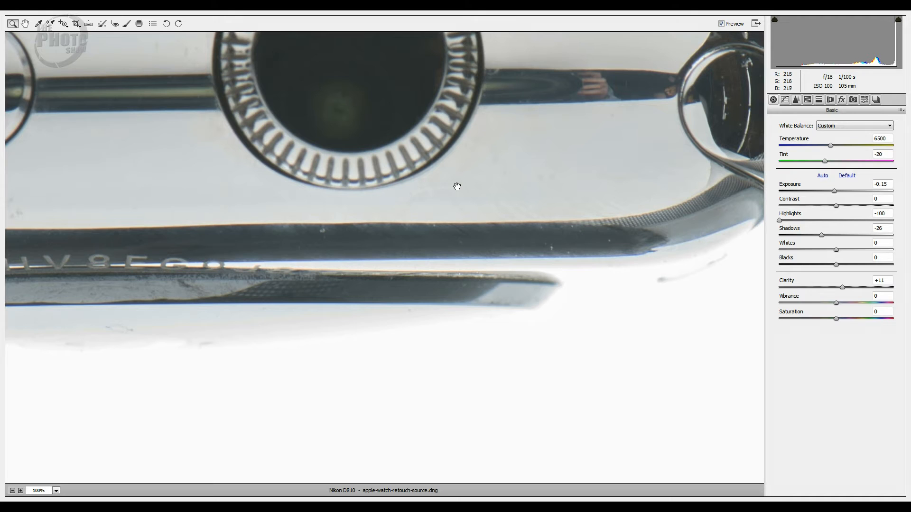
pyautogui.moveTo(457, 187); pyautogui.dragTo(625, 341)
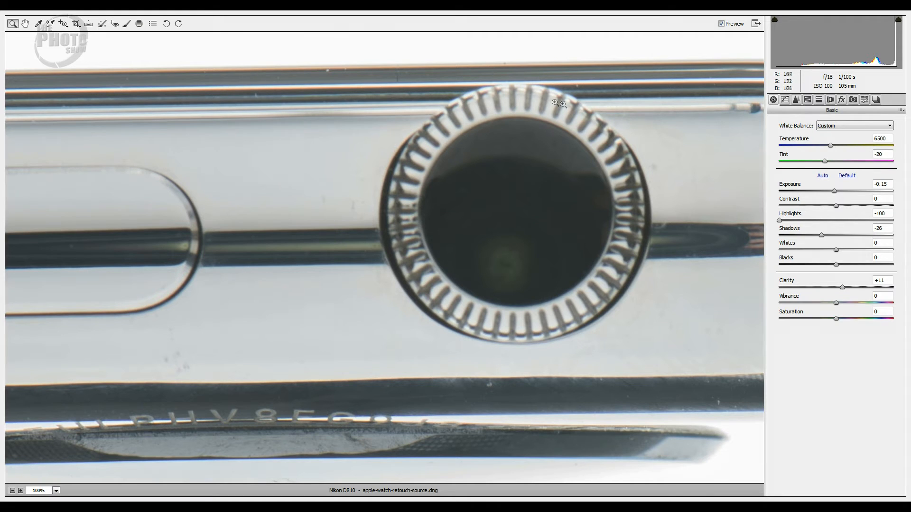
pyautogui.click(796, 100)
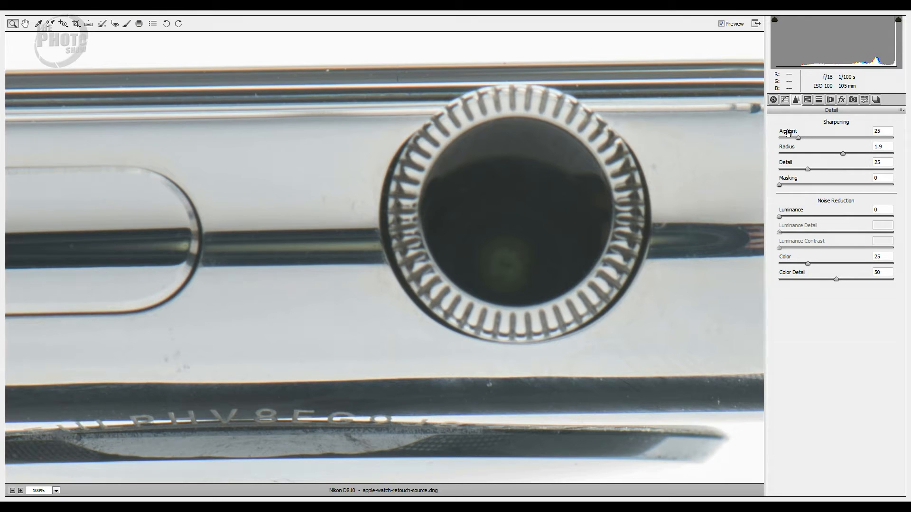
pyautogui.moveTo(788, 133); pyautogui.dragTo(817, 132)
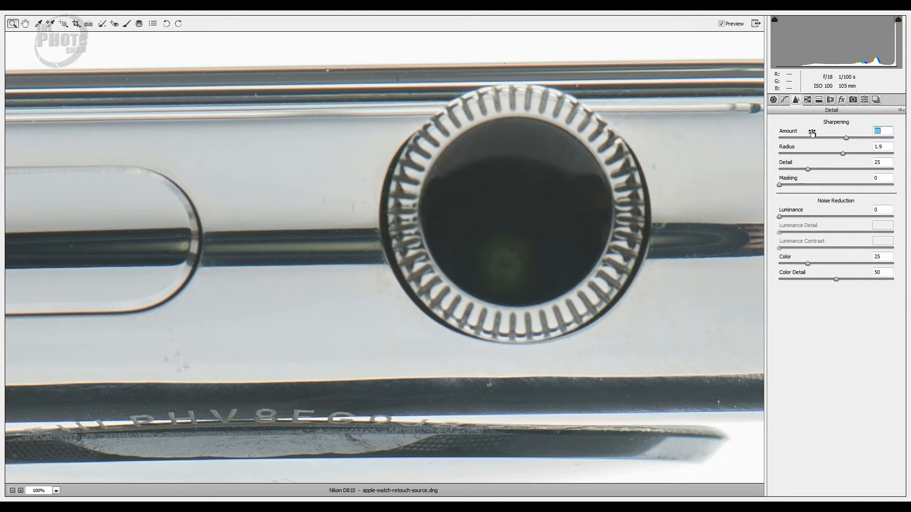
pyautogui.moveTo(794, 135); pyautogui.dragTo(799, 134)
pyautogui.moveTo(789, 134); pyautogui.dragTo(823, 134)
pyautogui.click(722, 23)
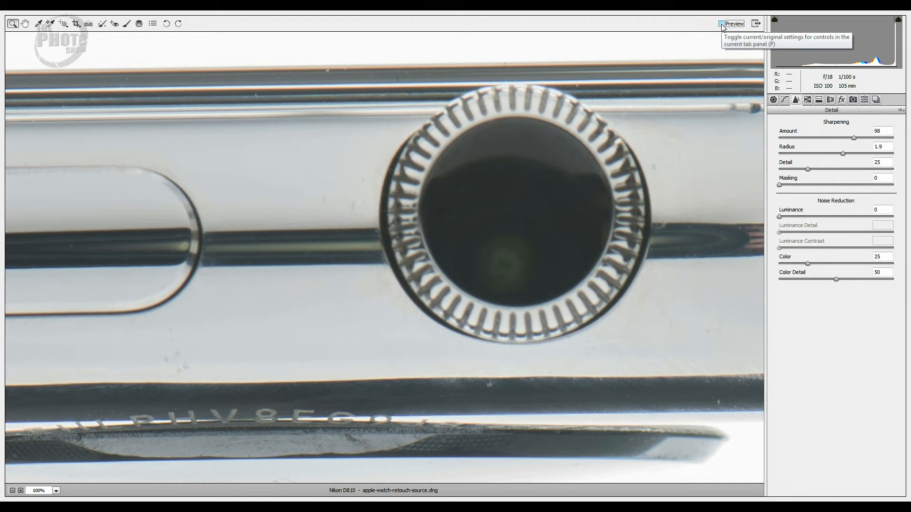
pyautogui.click(721, 24)
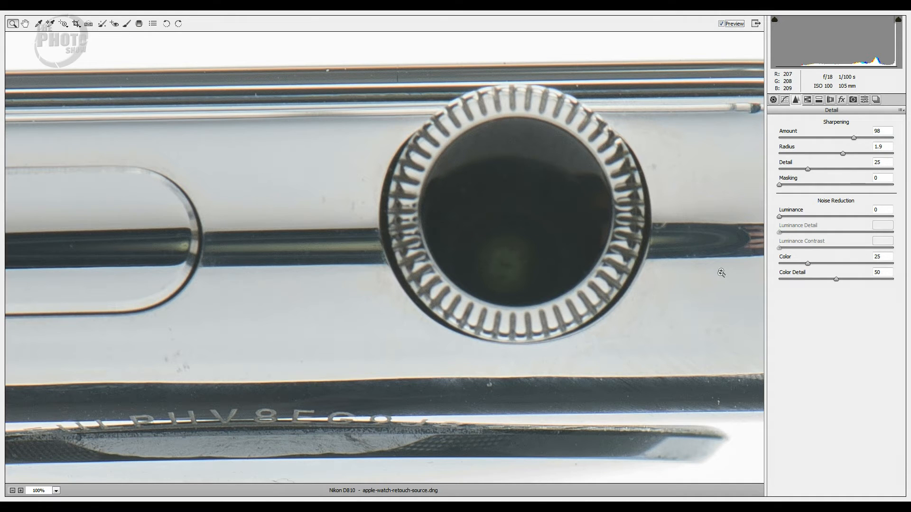
# Set the sharpening Masking to 94 so that only the watch's edges are sharpened
pyautogui.keyDown('alt'); pyautogui.click(780, 186); pyautogui.keyUp('alt')
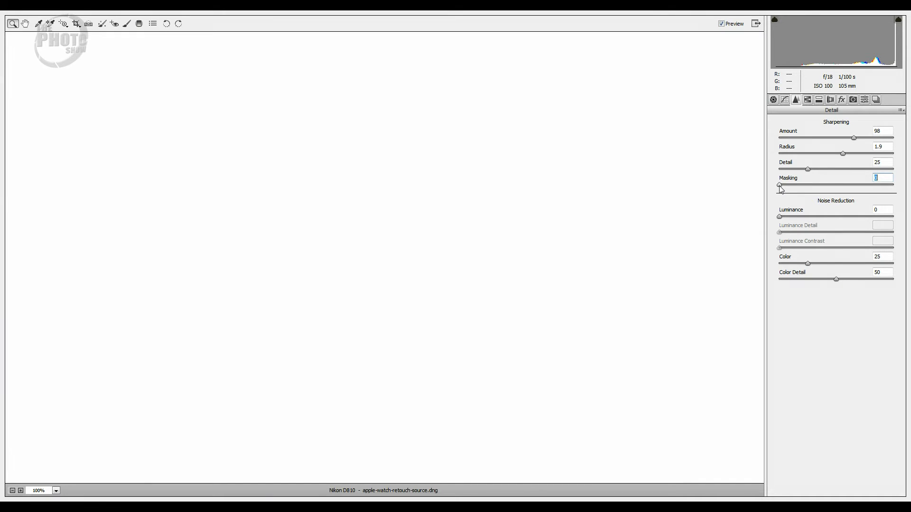
pyautogui.moveTo(780, 188); pyautogui.dragTo(888, 199)
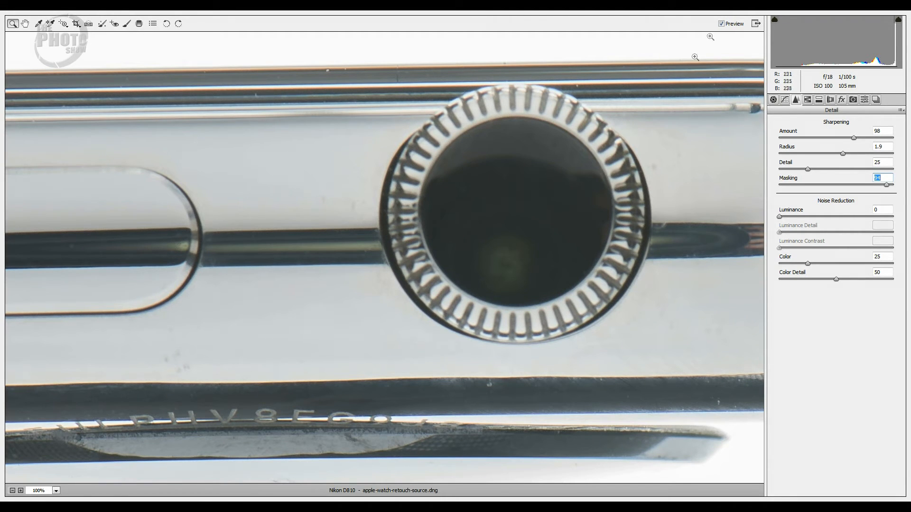
pyautogui.click(721, 22)
# Reduce the Oranges saturation to -100 to remove the color fringe along the watch case edges
pyautogui.click(25, 26)
pyautogui.moveTo(610, 356); pyautogui.dragTo(321, 356)
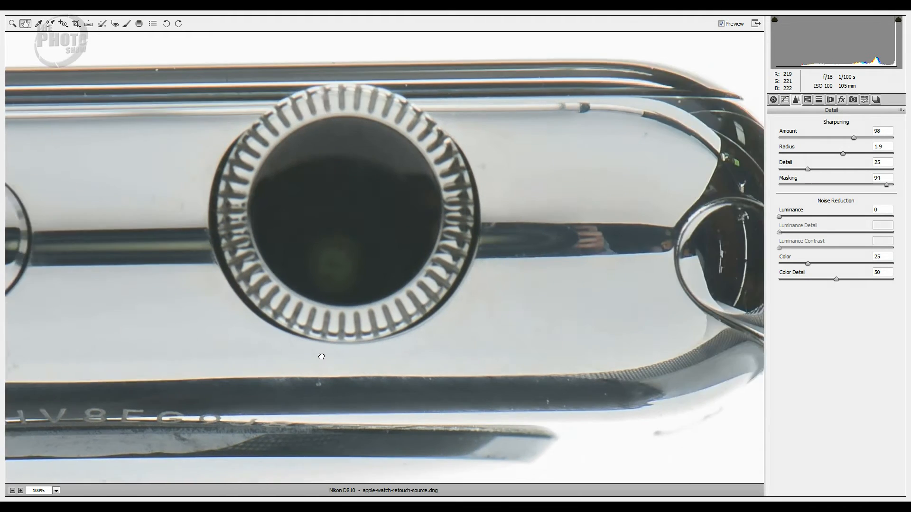
pyautogui.moveTo(533, 354); pyautogui.dragTo(442, 407)
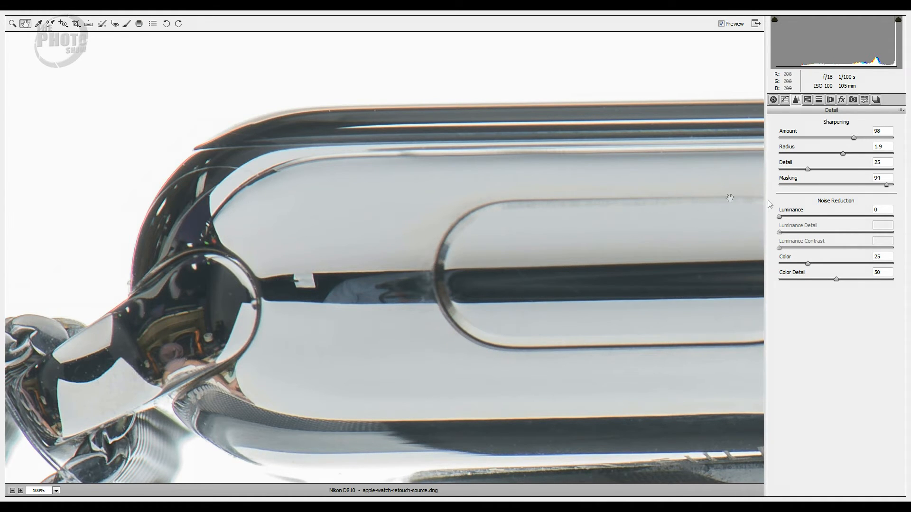
pyautogui.click(807, 99)
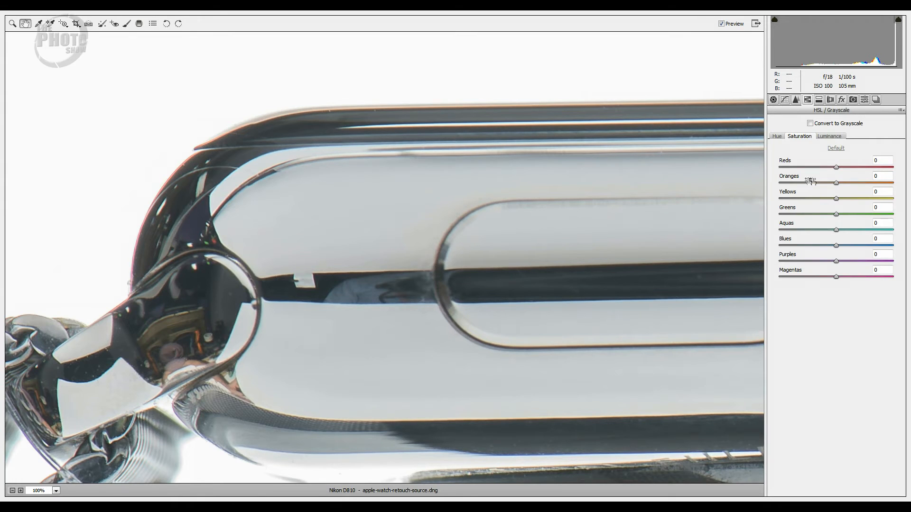
pyautogui.moveTo(793, 178); pyautogui.dragTo(721, 178)
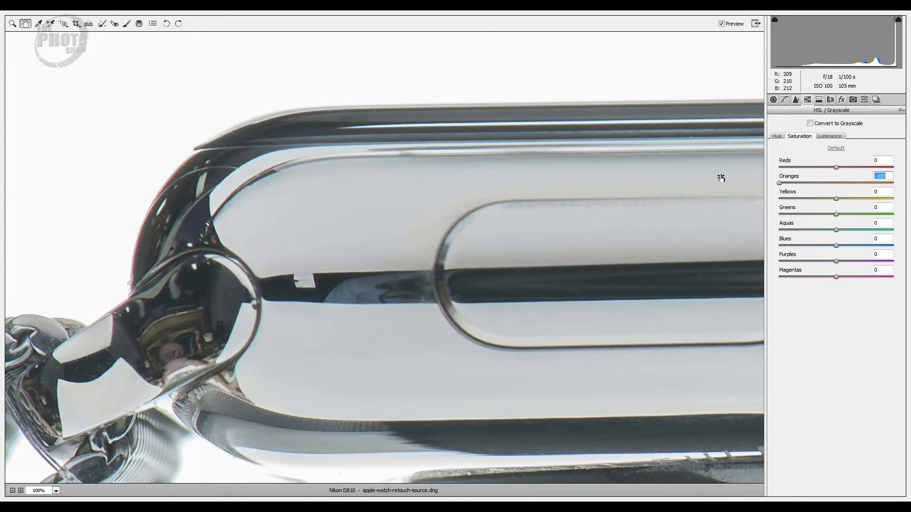
pyautogui.moveTo(721, 178); pyautogui.dragTo(751, 178)
pyautogui.doubleClick(816, 184)
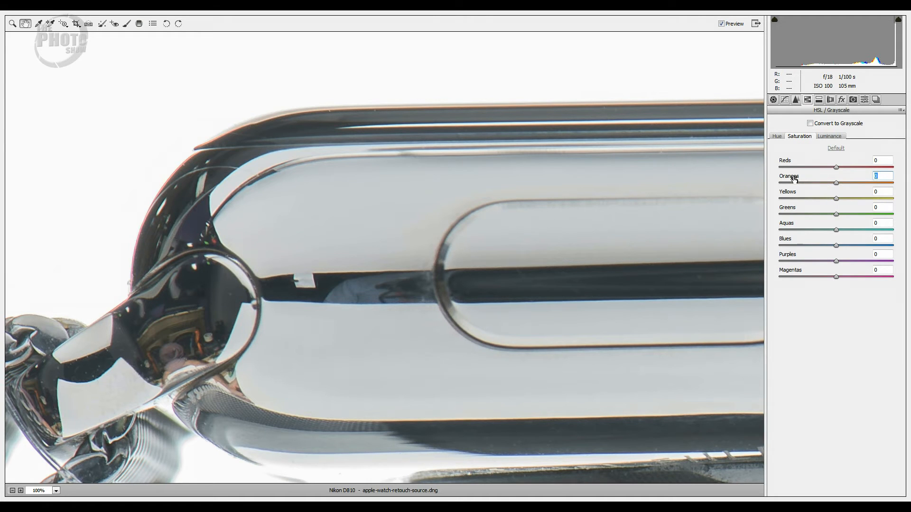
pyautogui.moveTo(794, 178); pyautogui.dragTo(631, 178)
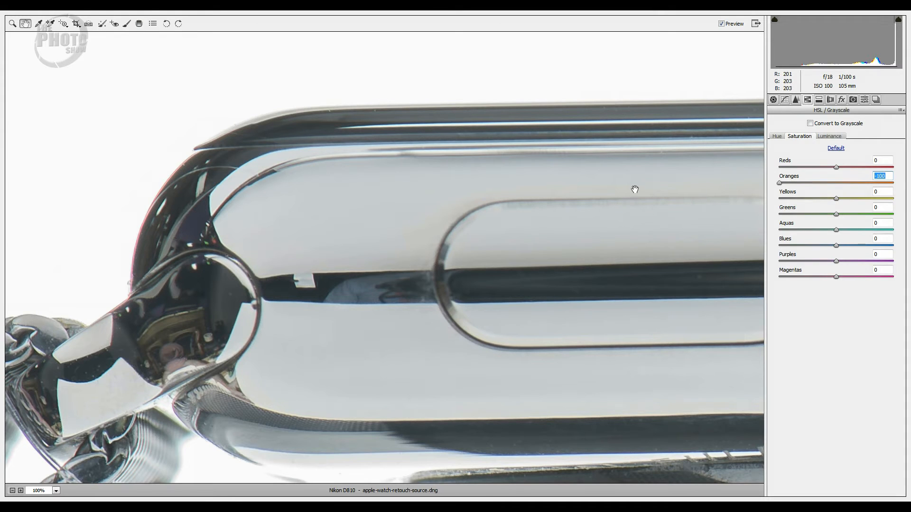
# Reduce the Reds and Magentas saturation to -100 and compare the preview with and without the color changes
pyautogui.moveTo(788, 161); pyautogui.dragTo(718, 165)
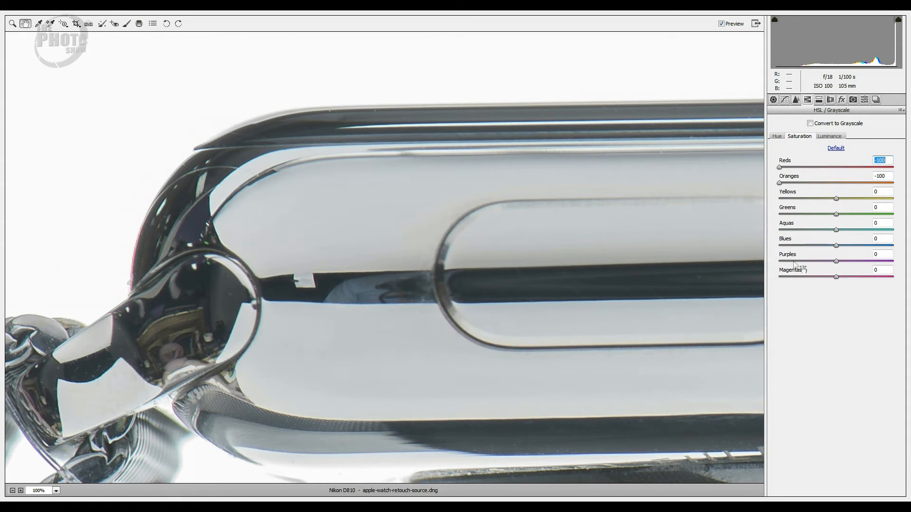
pyautogui.moveTo(790, 272); pyautogui.dragTo(726, 274)
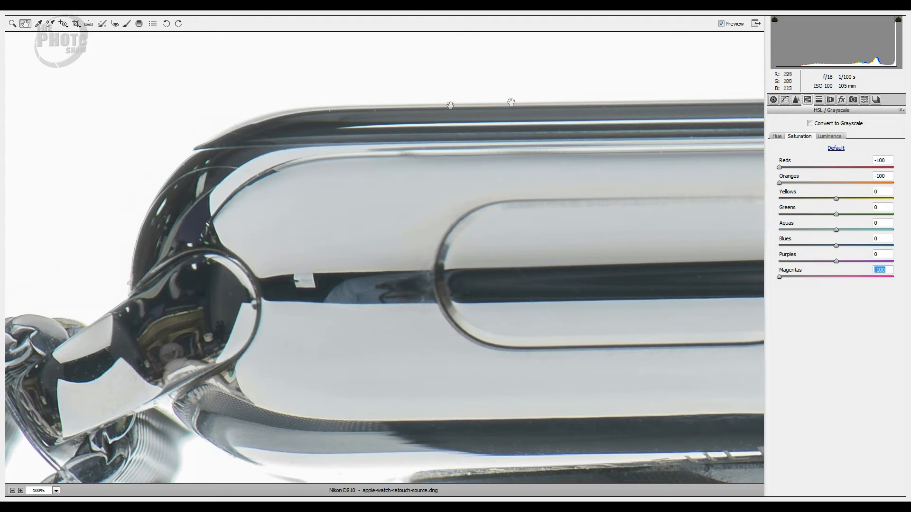
pyautogui.click(722, 23)
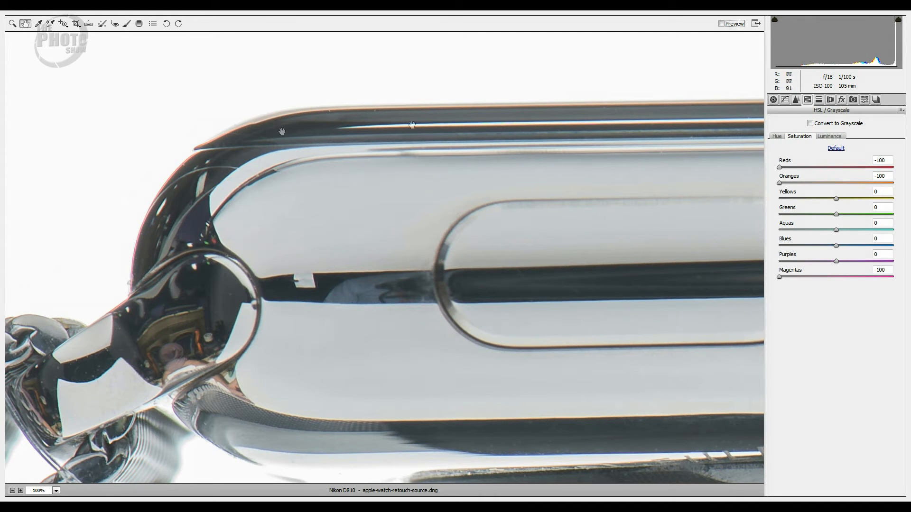
pyautogui.click(721, 25)
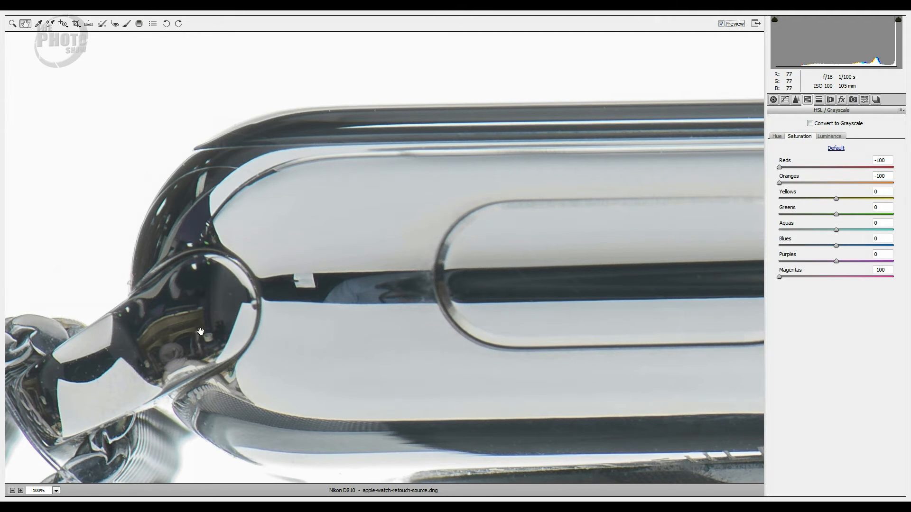
pyautogui.click(721, 23)
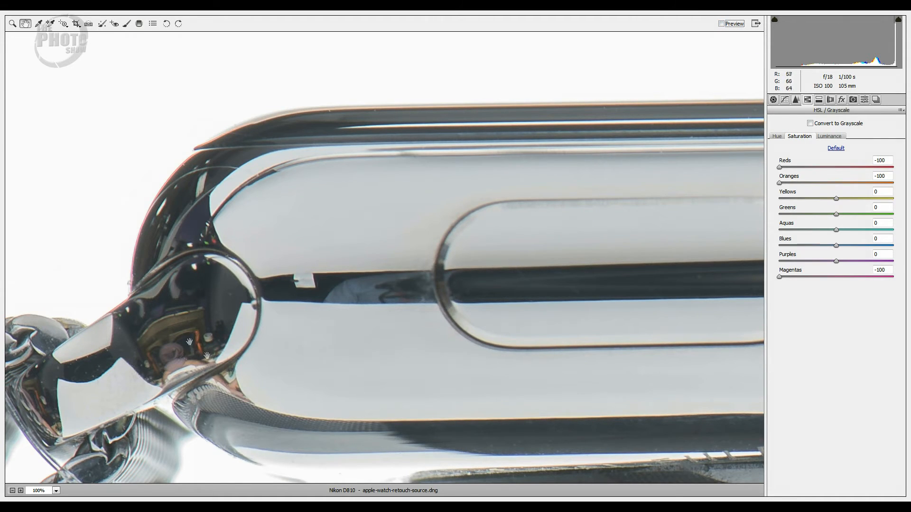
pyautogui.click(720, 24)
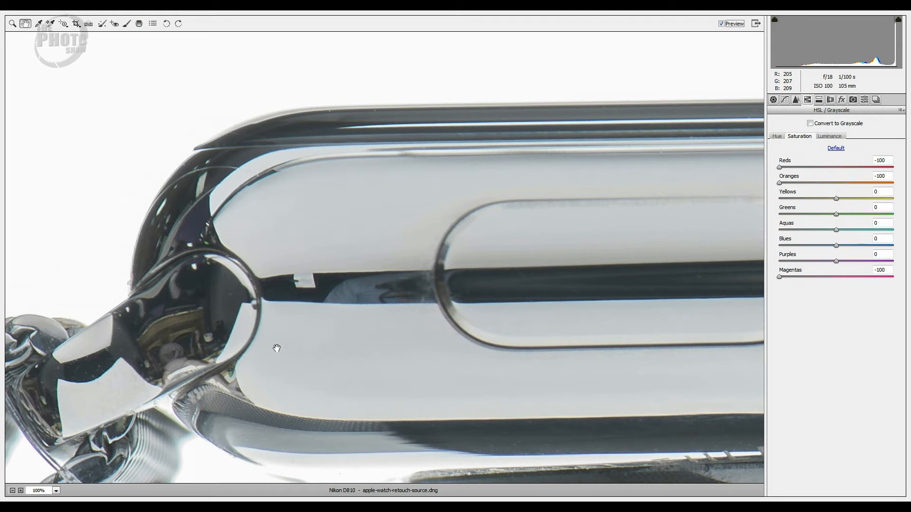
# Return to the basic adjustments and open the developed raw file in Photoshop as a normal image
pyautogui.click(56, 491)
pyautogui.click(59, 480)
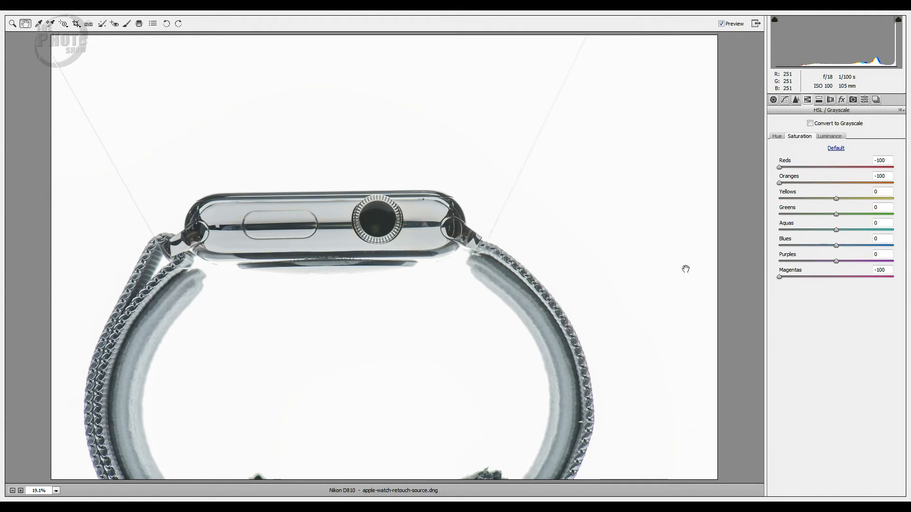
pyautogui.click(772, 100)
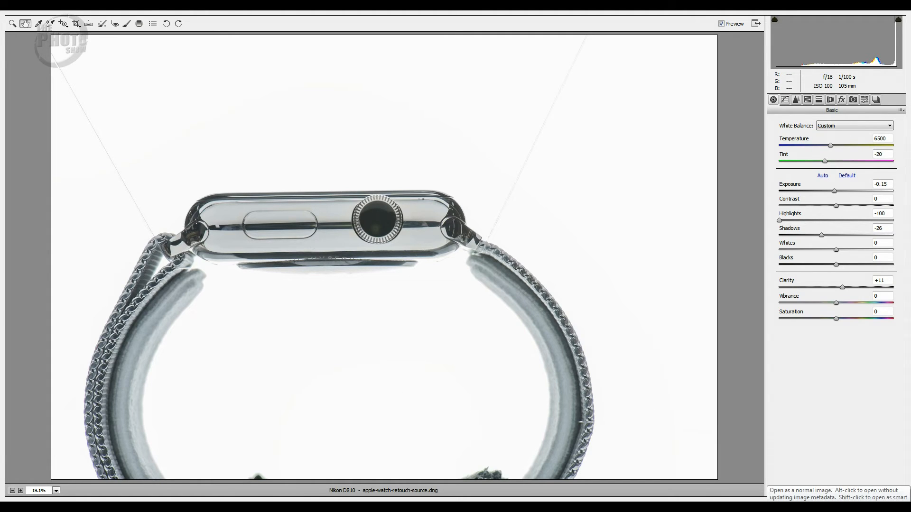
pyautogui.click(802, 506)
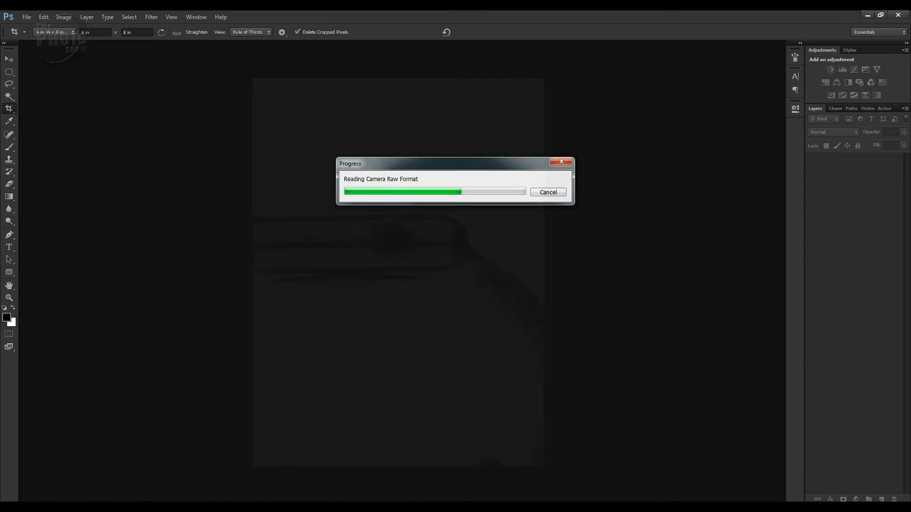
# Fit the image in the window, choose the content-aware Spot Healing Brush and duplicate the Background layer
pyautogui.press('v')
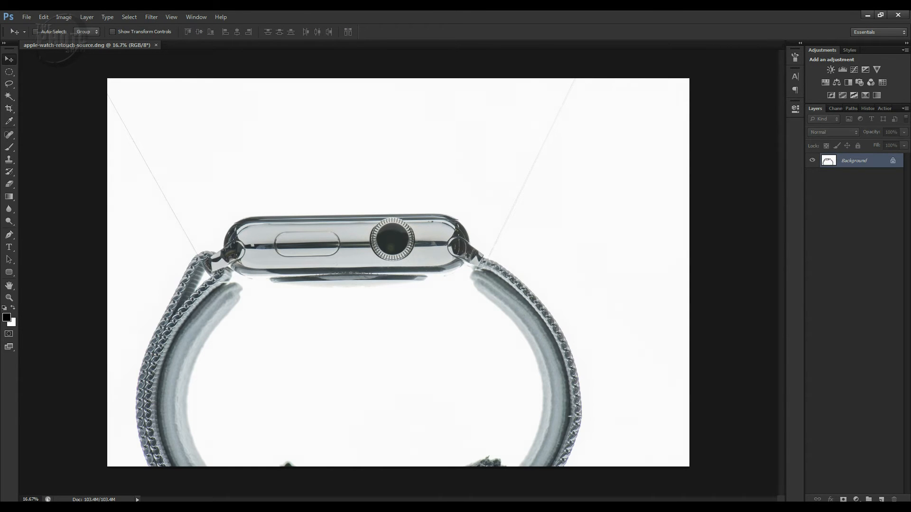
pyautogui.hotkey('ctrl', '0')
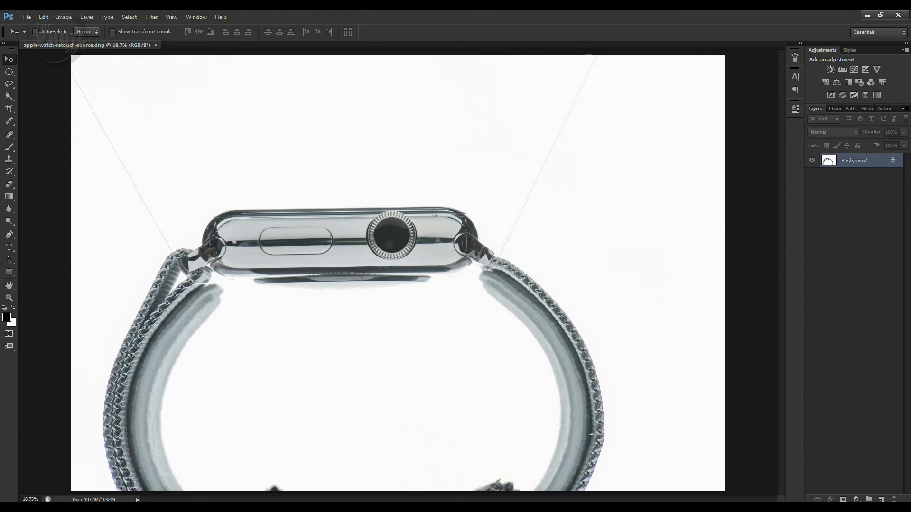
pyautogui.press('j')
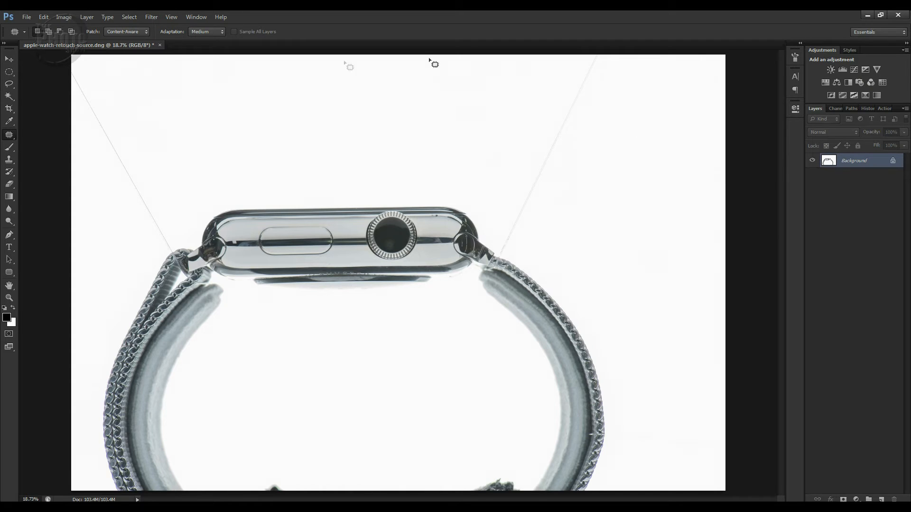
pyautogui.rightClick(10, 139)
pyautogui.click(48, 135)
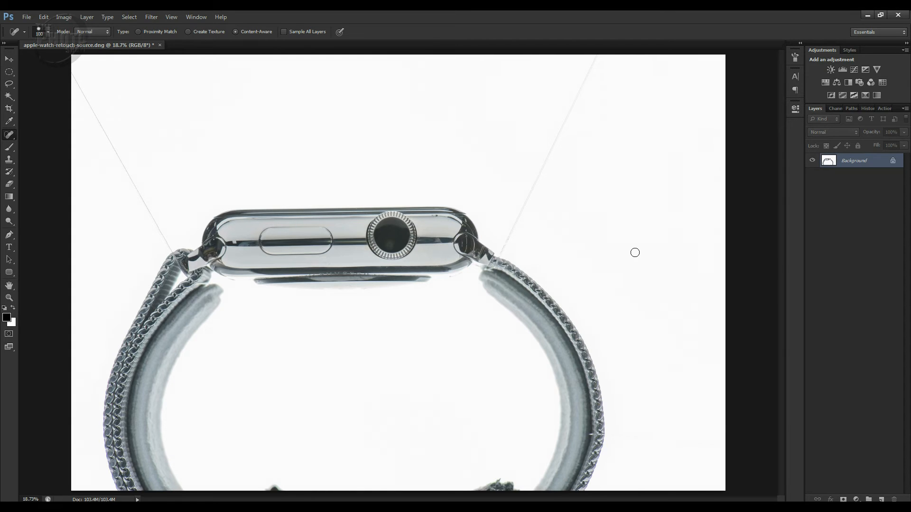
pyautogui.hotkey('ctrl', 'j')
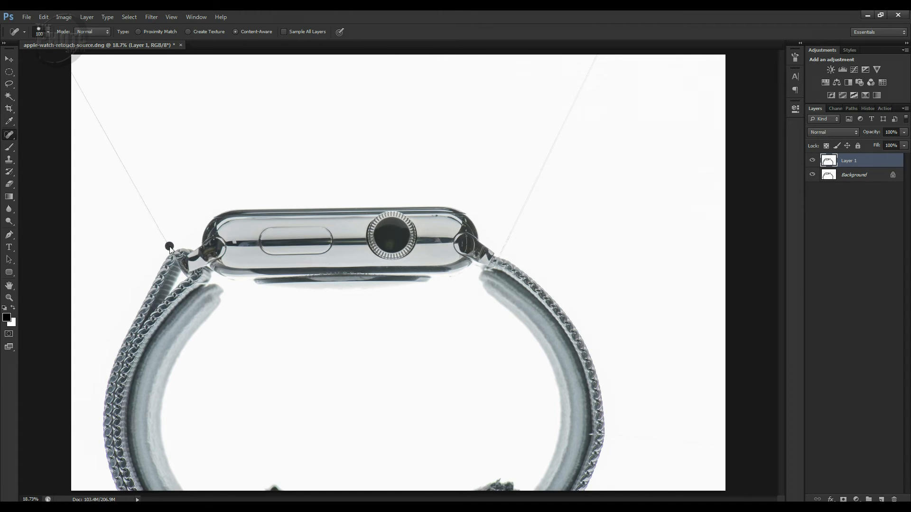
# Heal out the two thin support threads running from the watch to the upper image edge, comparing with the original
pyautogui.keyDown('shift'); pyautogui.click(71, 73); pyautogui.keyUp('shift')
pyautogui.click(812, 162)
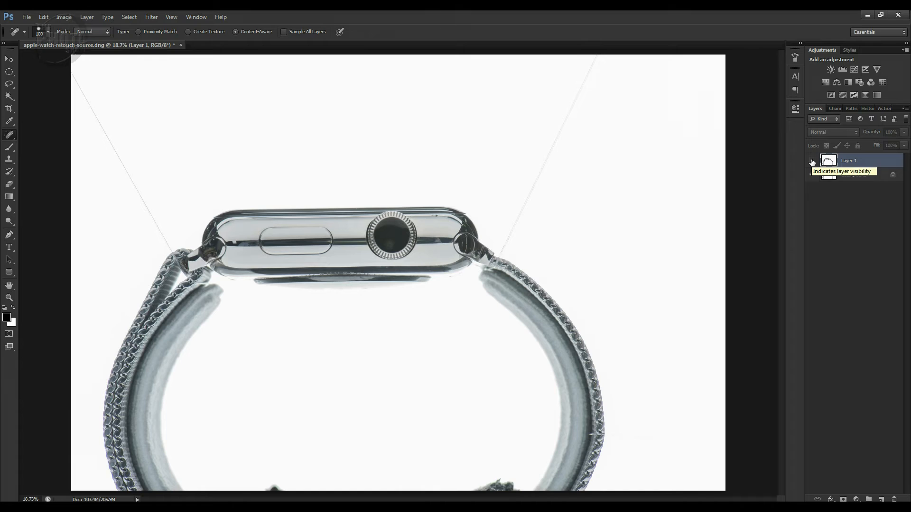
pyautogui.click(812, 162)
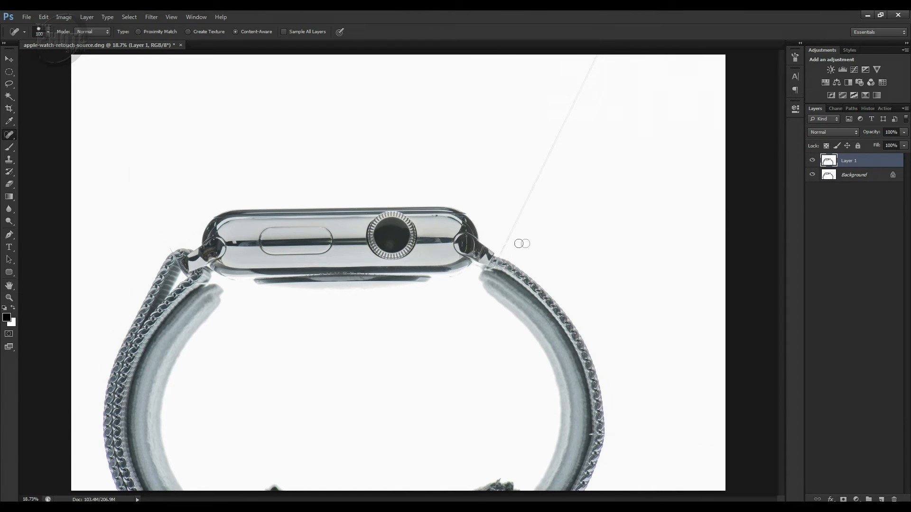
pyautogui.moveTo(501, 251); pyautogui.dragTo(504, 257)
pyautogui.keyDown('shift'); pyautogui.click(597, 57); pyautogui.keyUp('shift')
pyautogui.click(812, 162)
pyautogui.click(812, 162)
# Patch the dark remnant at the lower image edge inside the left strap with clean white background and compare the result
pyautogui.click(9, 137)
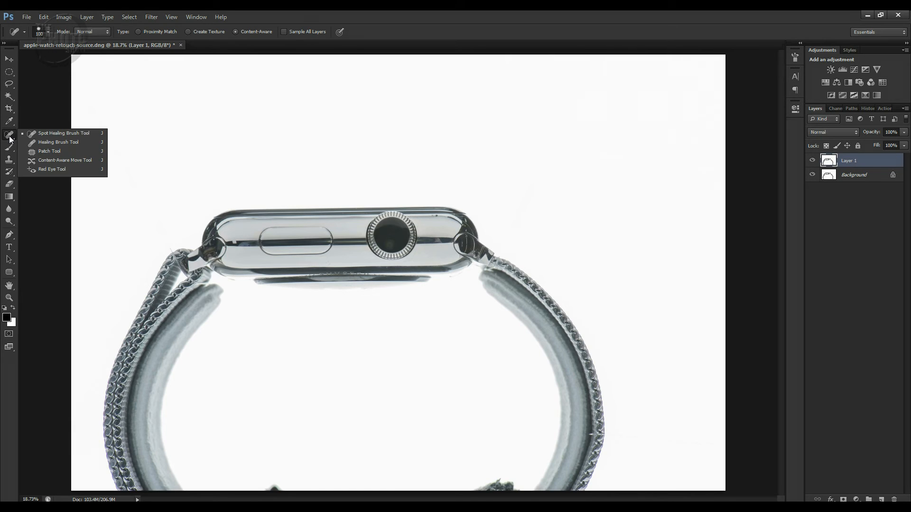
pyautogui.click(44, 152)
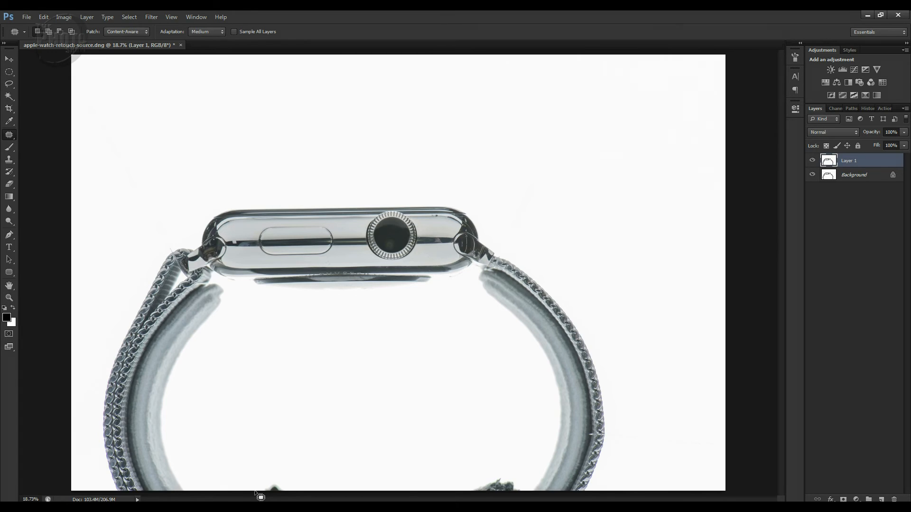
pyautogui.moveTo(273, 474)
pyautogui.mouseDown()
pyautogui.moveTo(296, 477)
pyautogui.moveTo(299, 495)
pyautogui.moveTo(228, 496)
pyautogui.mouseUp()
pyautogui.moveTo(283, 478); pyautogui.dragTo(280, 457)
pyautogui.hotkey('ctrl', 'd')
pyautogui.click(813, 161)
pyautogui.click(813, 161)
# Patch the dark remnant at the lower image edge inside the right strap with white background and compare with the original
pyautogui.moveTo(465, 492)
pyautogui.mouseDown()
pyautogui.moveTo(469, 480)
pyautogui.moveTo(494, 474)
pyautogui.moveTo(531, 491)
pyautogui.moveTo(465, 493)
pyautogui.mouseUp()
pyautogui.moveTo(488, 465); pyautogui.dragTo(474, 440)
pyautogui.hotkey('ctrl', 'd')
pyautogui.click(813, 163)
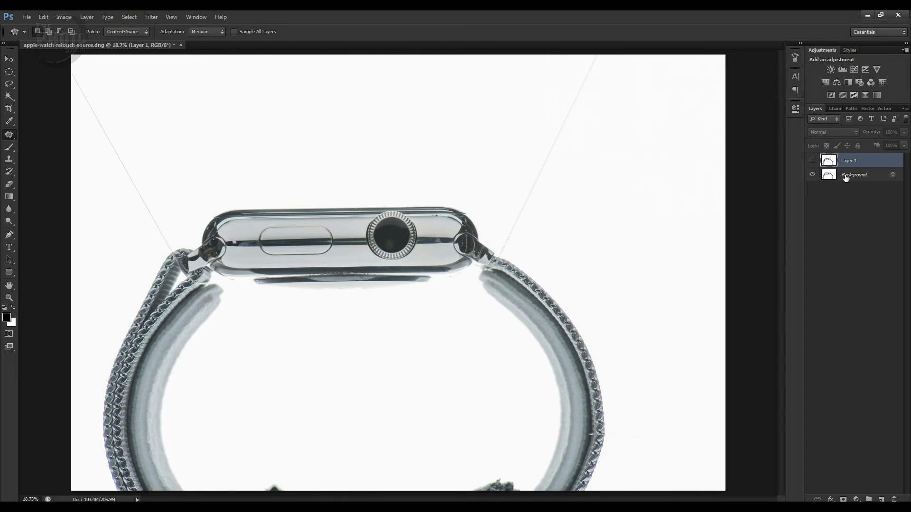
pyautogui.click(812, 163)
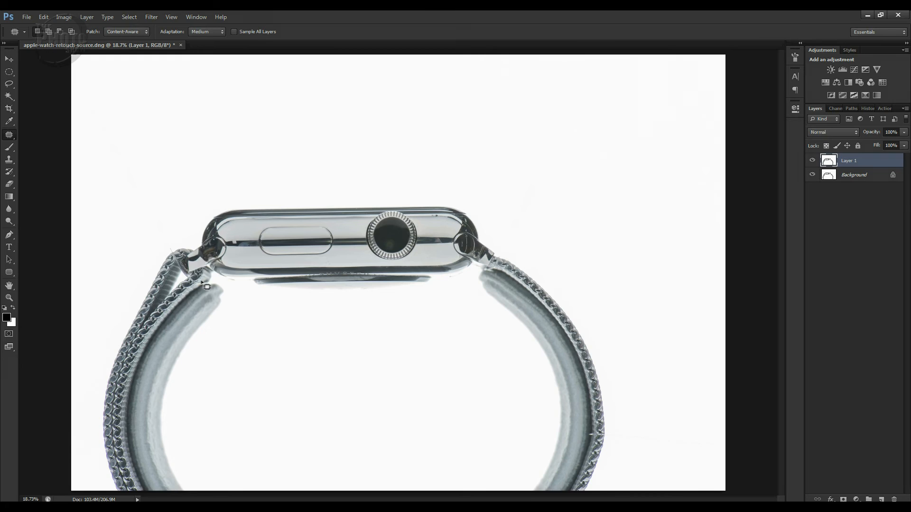
# Heal out the loose thread end on the white background above the left strap with a smaller Spot Healing Brush
pyautogui.click(9, 222)
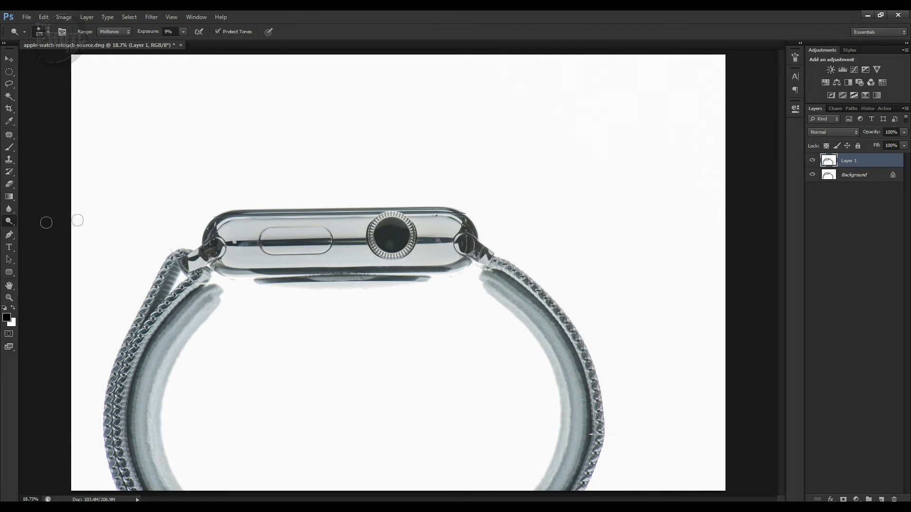
pyautogui.press('z')
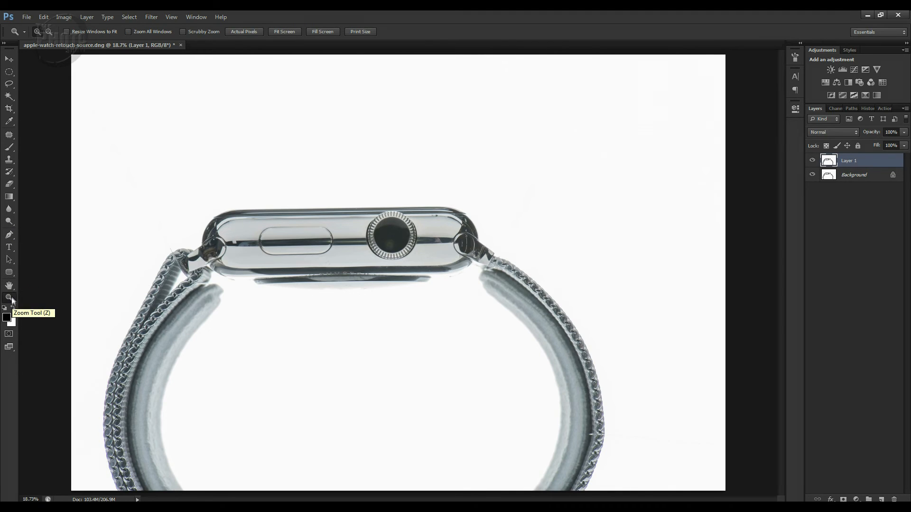
pyautogui.moveTo(135, 208); pyautogui.dragTo(247, 315)
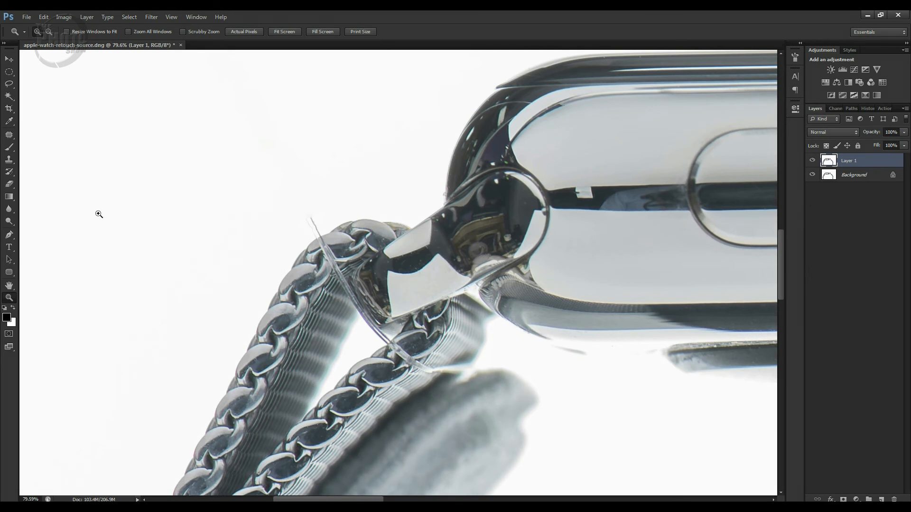
pyautogui.click(10, 135)
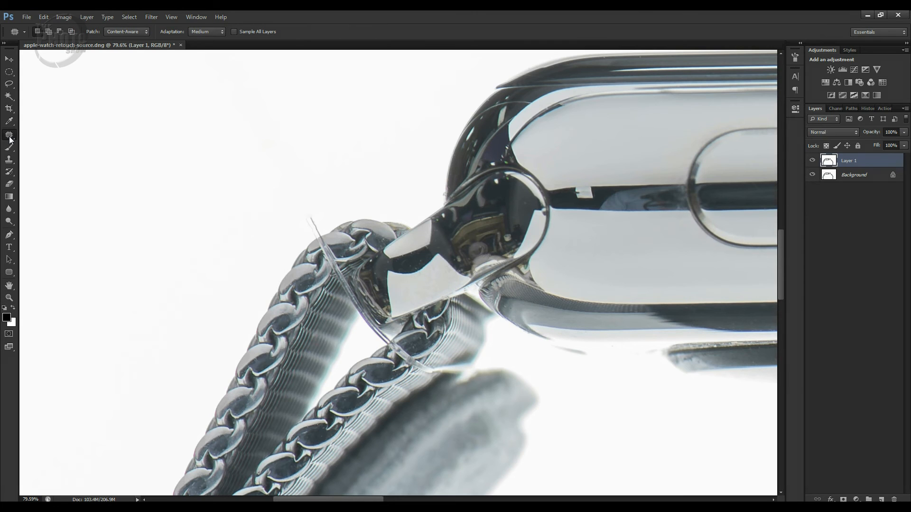
pyautogui.rightClick(9, 137)
pyautogui.click(45, 133)
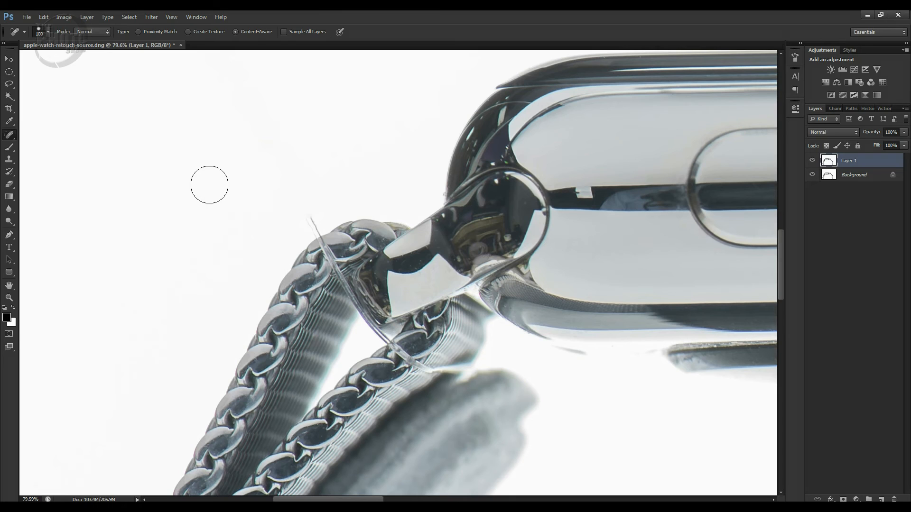
pyautogui.press('[')
pyautogui.press('[')
pyautogui.press('[')
pyautogui.press('[')
pyautogui.press('[')
pyautogui.press('[')
pyautogui.press('[')
pyautogui.press('[')
pyautogui.press('[')
pyautogui.moveTo(304, 218); pyautogui.dragTo(315, 236)
# Copy one link of the left strap to a new layer using a 10 px feathered elliptical selection and view it in isolation
pyautogui.press('s')
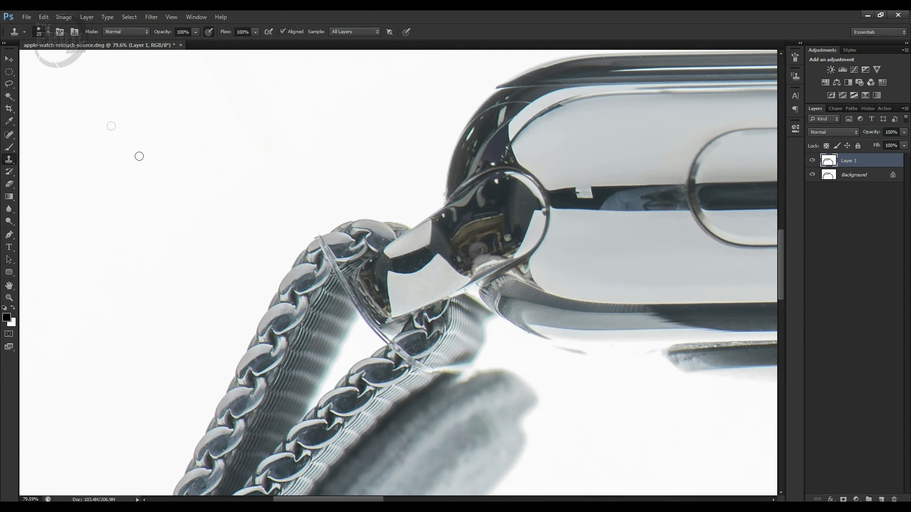
pyautogui.click(9, 73)
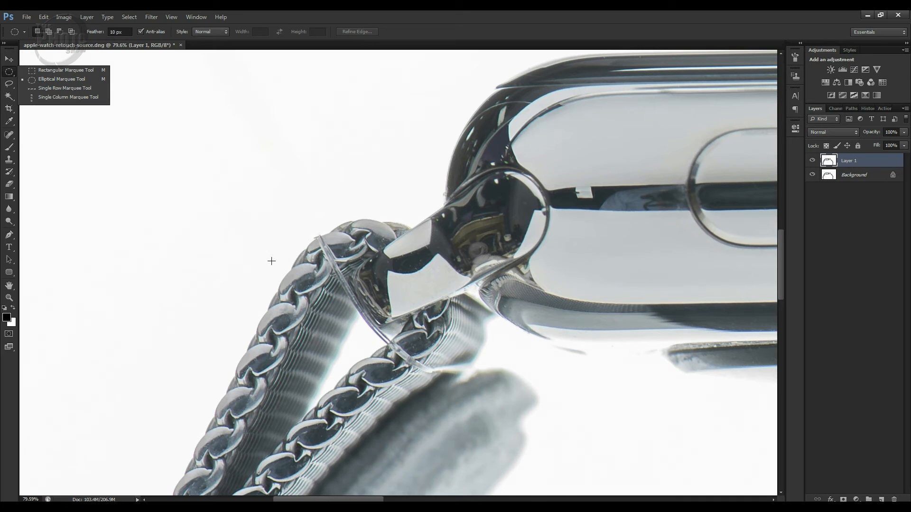
pyautogui.moveTo(264, 258); pyautogui.dragTo(332, 318)
pyautogui.moveTo(264, 259); pyautogui.dragTo(332, 317)
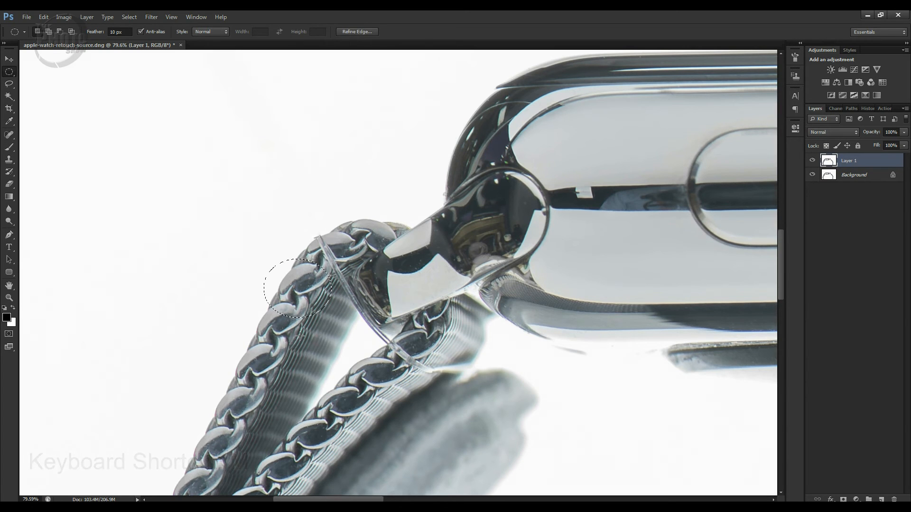
pyautogui.hotkey('ctrl', 'j')
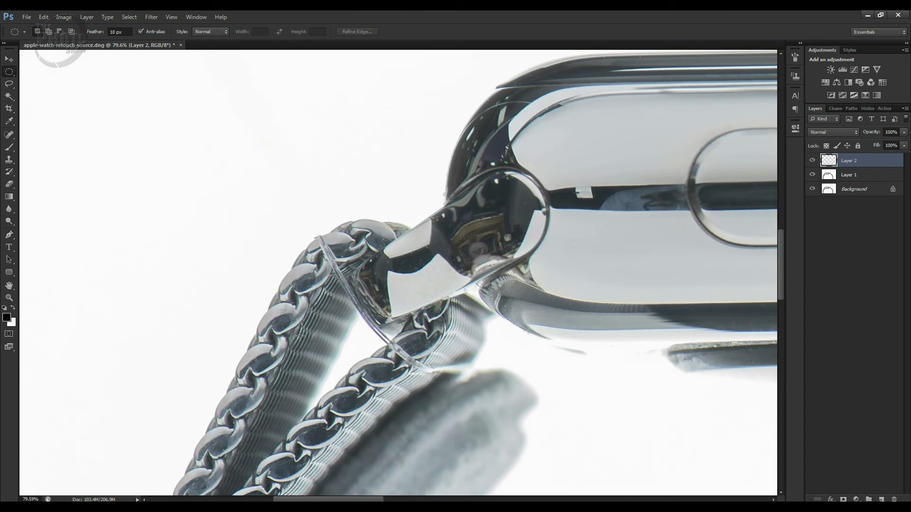
pyautogui.click(812, 189)
pyautogui.click(812, 175)
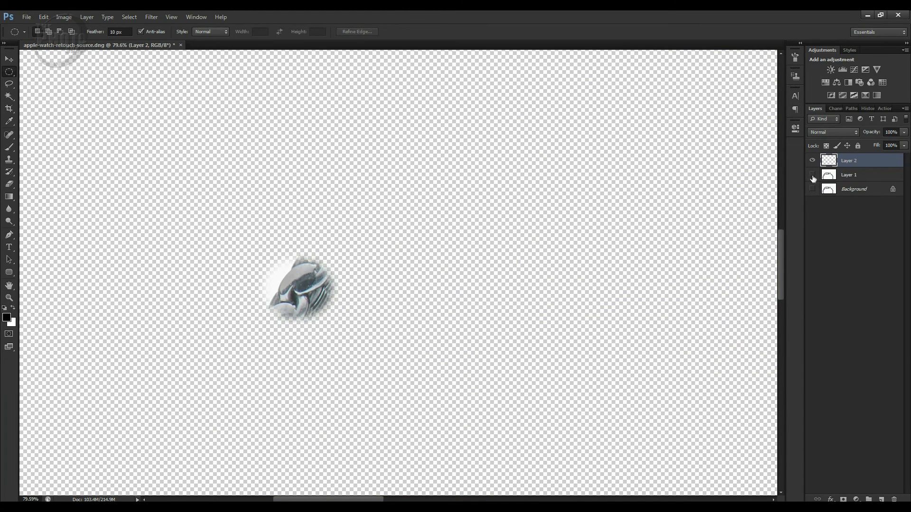
pyautogui.click(812, 175)
pyautogui.click(813, 189)
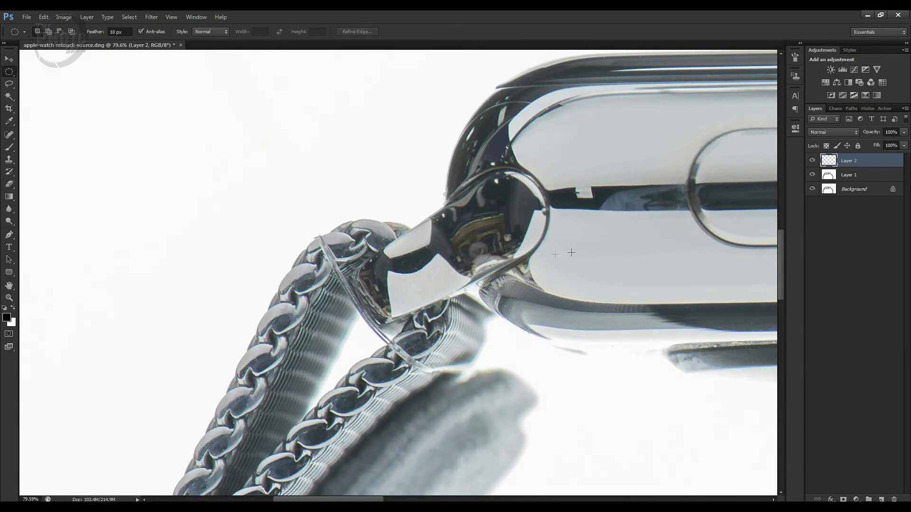
# Move the copied link over the thread at the upper end of the left strap and rotate it about 8.9° clockwise
pyautogui.press('v')
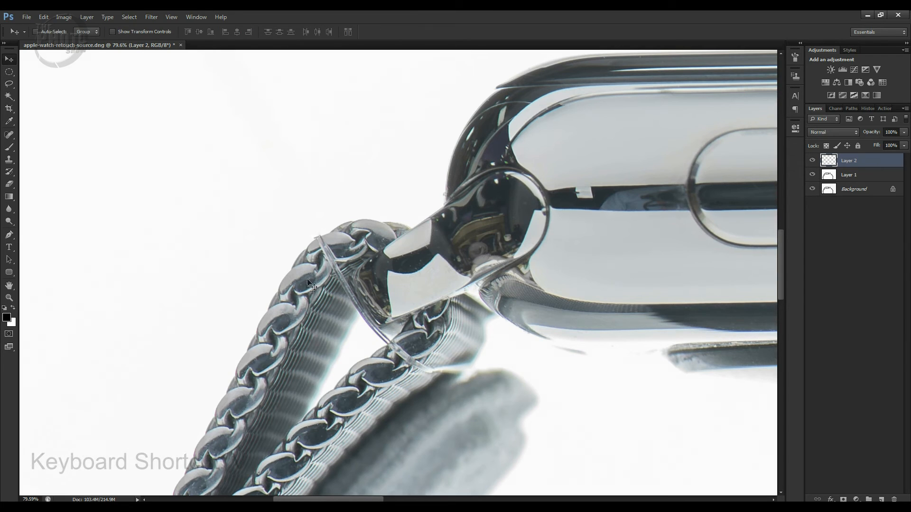
pyautogui.moveTo(302, 285); pyautogui.dragTo(328, 247)
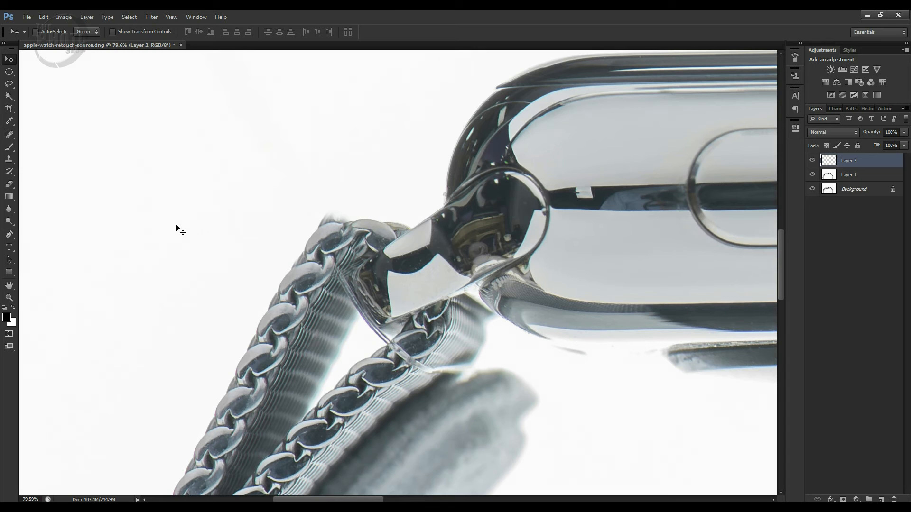
pyautogui.hotkey('ctrl', 't')
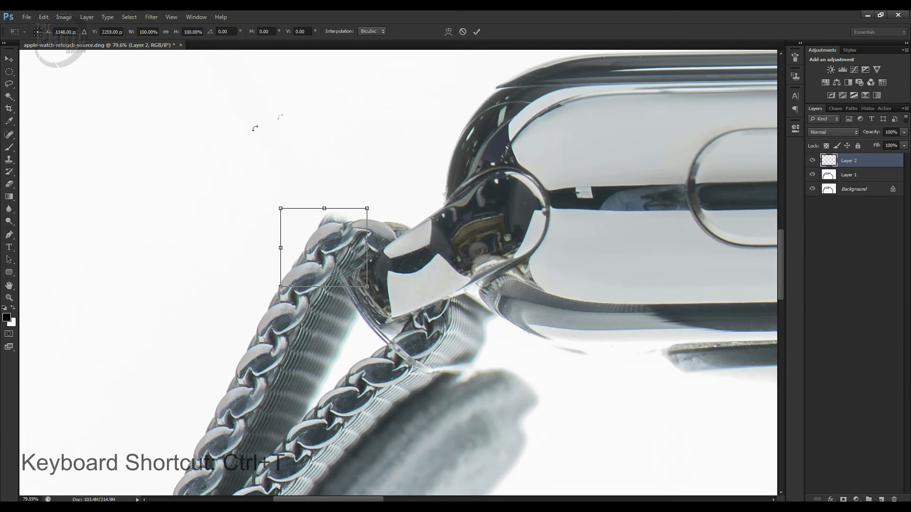
pyautogui.moveTo(386, 183); pyautogui.dragTo(396, 186)
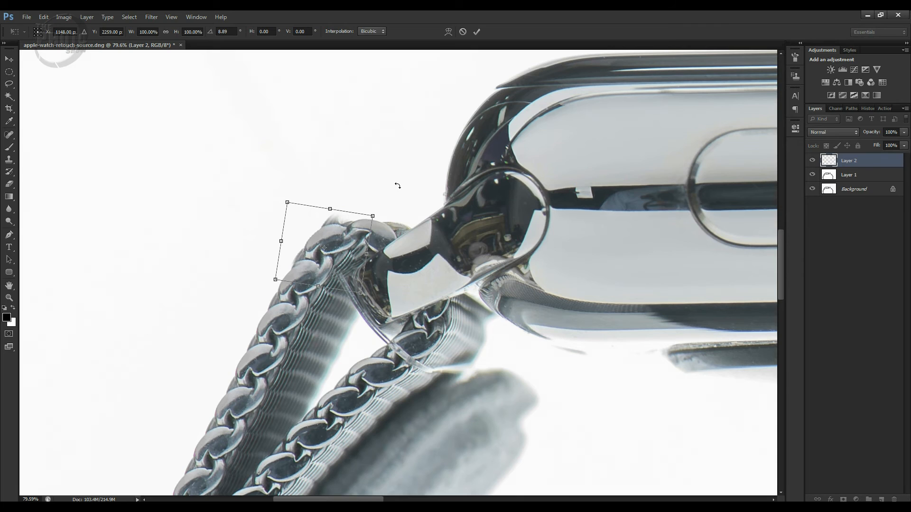
pyautogui.press('Return')
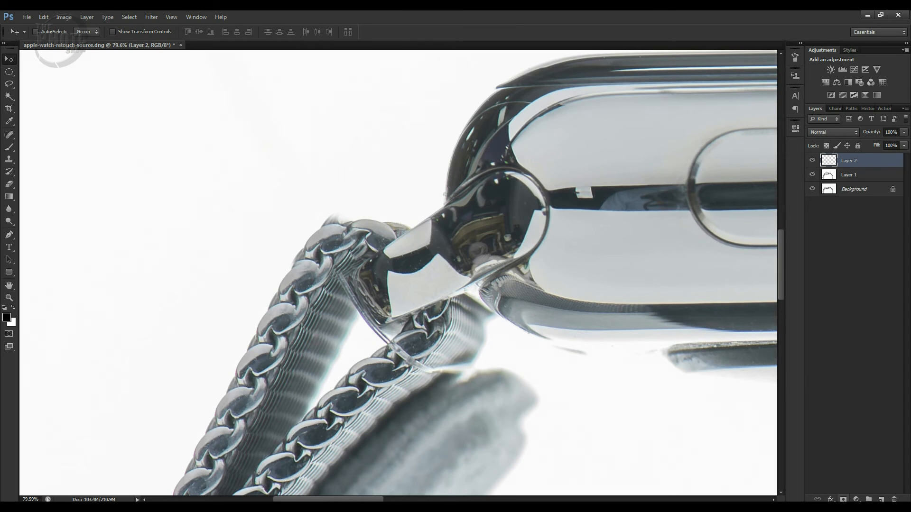
# Add a mask to the copied link's layer, paint its stray outer edge away in black and compare the result
pyautogui.click(843, 499)
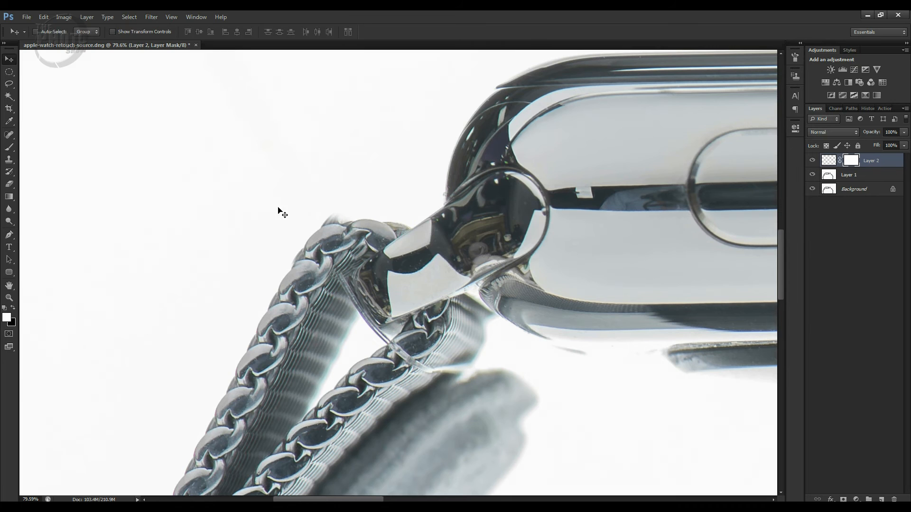
pyautogui.press('b')
pyautogui.press('x')
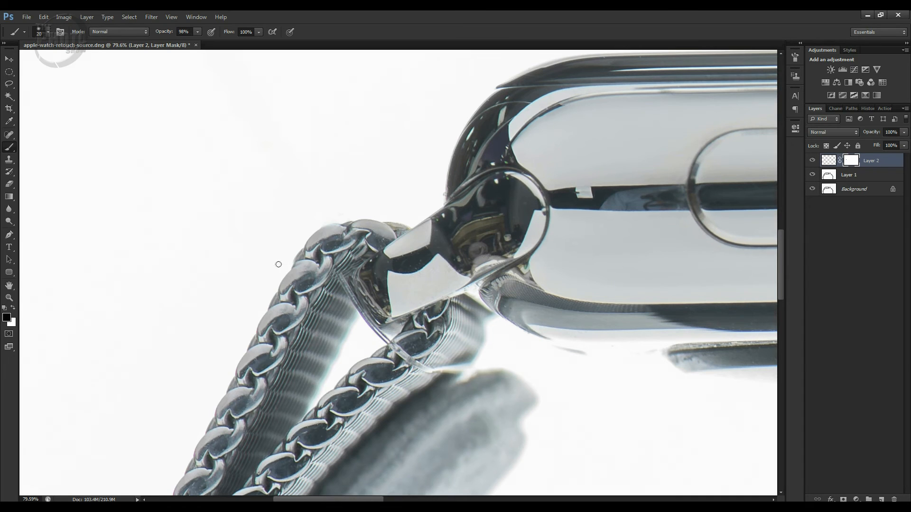
pyautogui.click(813, 161)
pyautogui.click(813, 161)
# On a new layer, clone strap texture and white background over the thread between the left strap's outer band and the lug
pyautogui.click(828, 160)
pyautogui.click(881, 499)
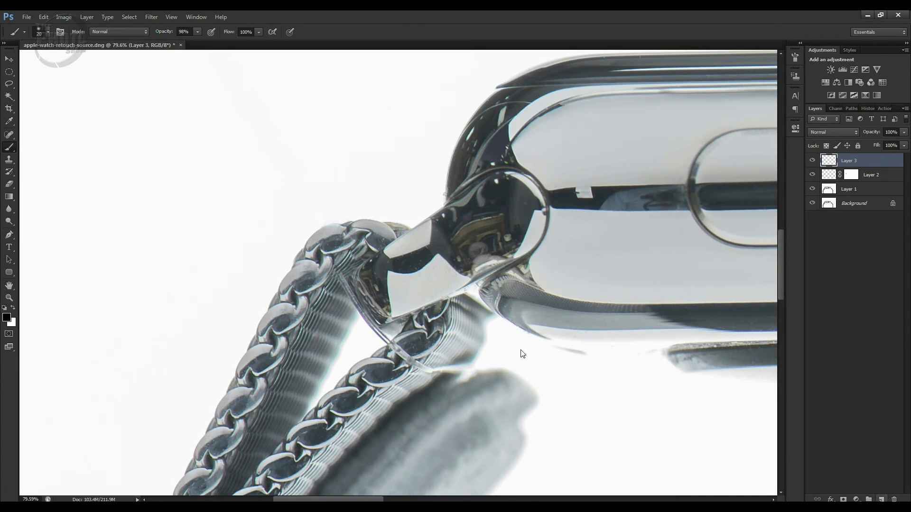
pyautogui.press('s')
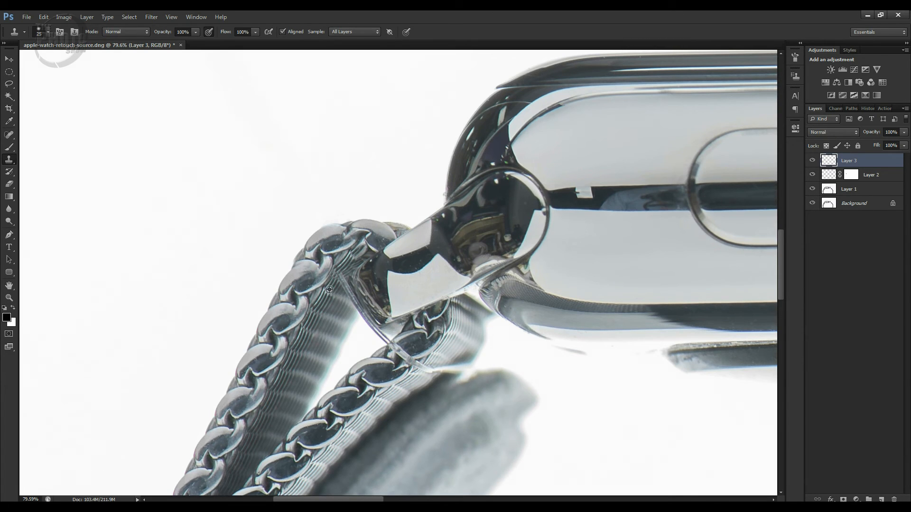
pyautogui.keyDown('alt'); pyautogui.click(328, 289); pyautogui.keyUp('alt')
pyautogui.moveTo(338, 274)
pyautogui.mouseDown()
pyautogui.moveTo(358, 315)
pyautogui.moveTo(355, 303)
pyautogui.moveTo(334, 296)
pyautogui.moveTo(384, 338)
pyautogui.mouseUp()
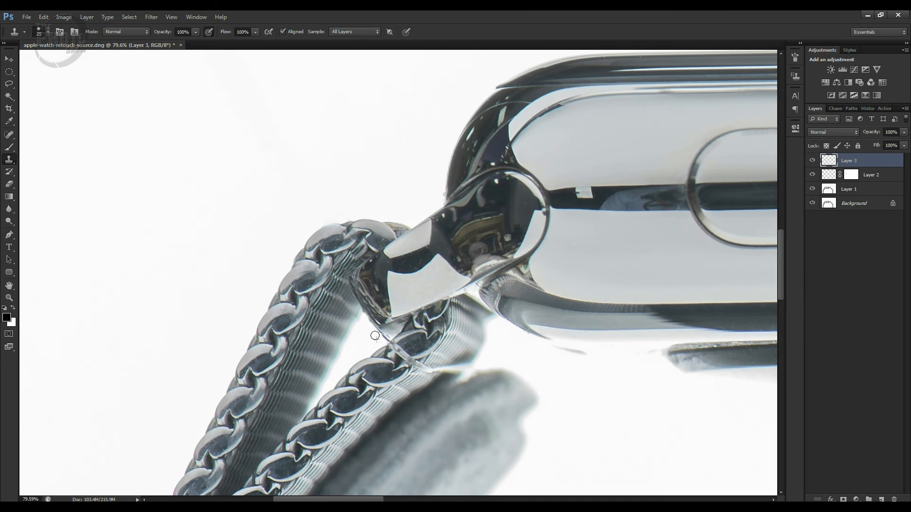
pyautogui.moveTo(369, 323); pyautogui.dragTo(364, 333)
# Clone away the remaining thread across the left strap's inner band and its edge, redoing the last stroke near the edge
pyautogui.moveTo(411, 359)
pyautogui.mouseDown()
pyautogui.moveTo(400, 351)
pyautogui.moveTo(402, 338)
pyautogui.mouseUp()
pyautogui.keyDown('alt'); pyautogui.click(369, 374); pyautogui.keyUp('alt')
pyautogui.moveTo(383, 361); pyautogui.dragTo(389, 358)
pyautogui.keyDown('alt'); pyautogui.click(364, 372); pyautogui.keyUp('alt')
pyautogui.keyDown('alt'); pyautogui.click(406, 382); pyautogui.keyUp('alt')
pyautogui.keyDown('alt'); pyautogui.click(446, 359); pyautogui.keyUp('alt')
pyautogui.moveTo(432, 368); pyautogui.dragTo(449, 368)
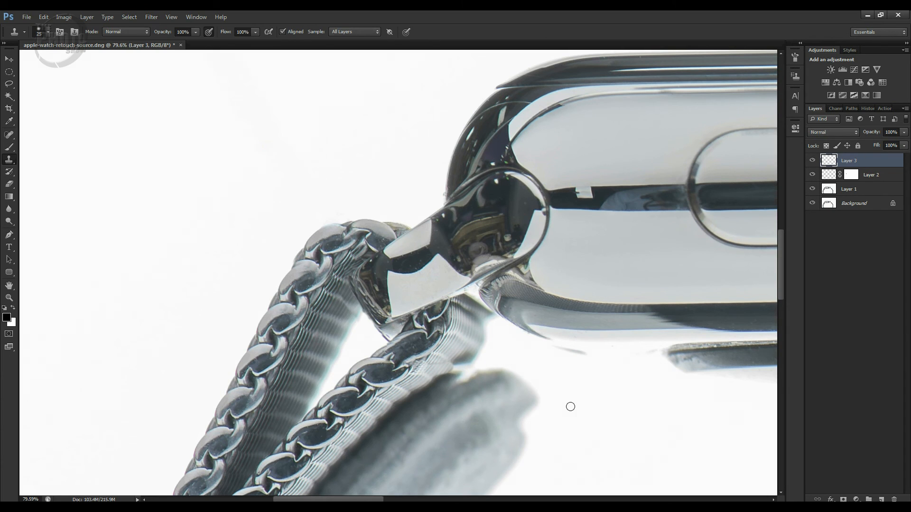
pyautogui.hotkey('ctrl', 'z')
pyautogui.moveTo(435, 365); pyautogui.dragTo(432, 368)
pyautogui.moveTo(437, 367); pyautogui.dragTo(415, 371)
# Select Layer 2 together with Layer 3 and compare the left strap with both layers hidden and shown
pyautogui.keyDown('shift'); pyautogui.click(877, 175); pyautogui.keyUp('shift')
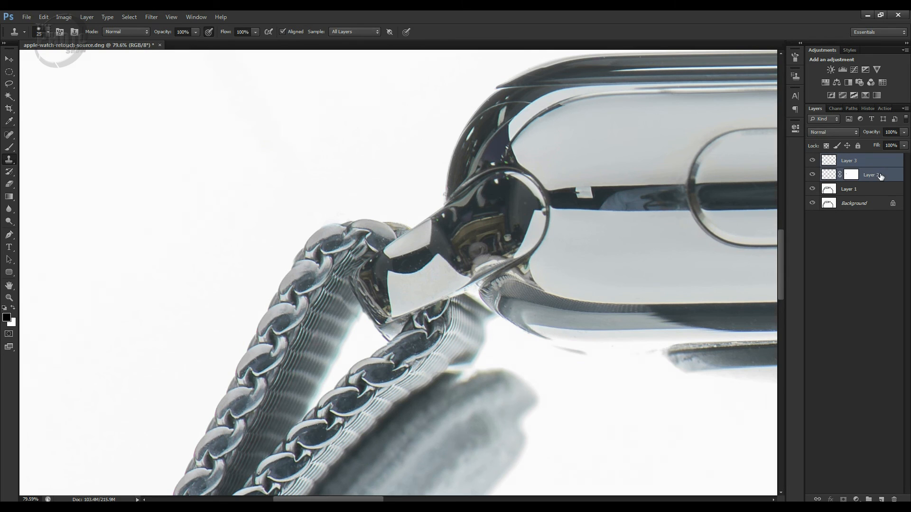
pyautogui.click(812, 161)
pyautogui.click(813, 161)
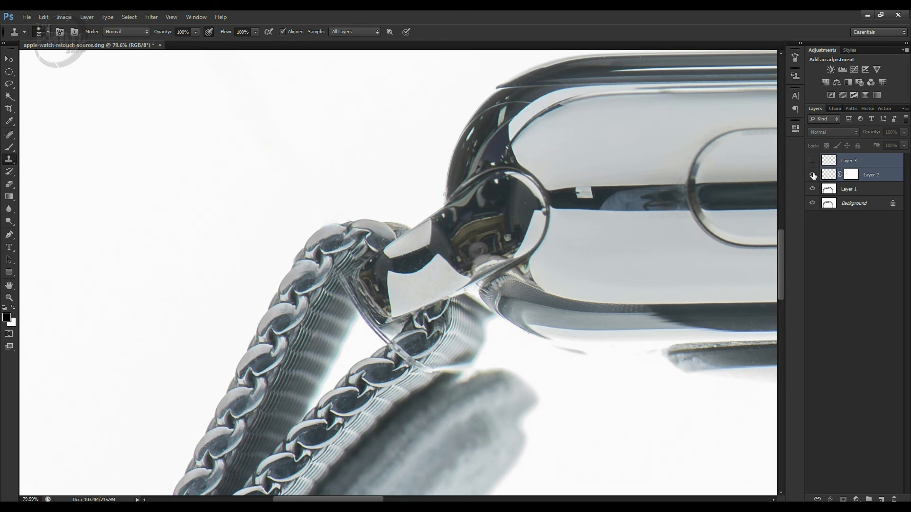
pyautogui.click(812, 175)
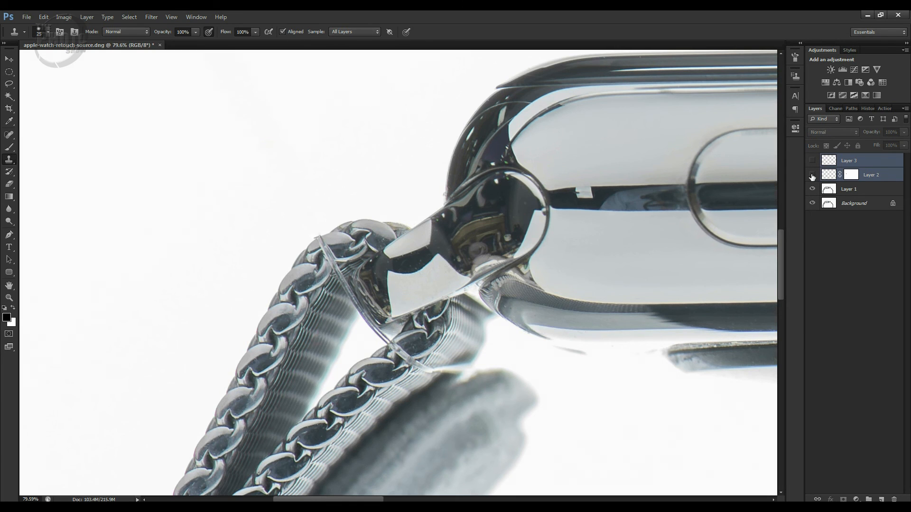
pyautogui.click(813, 176)
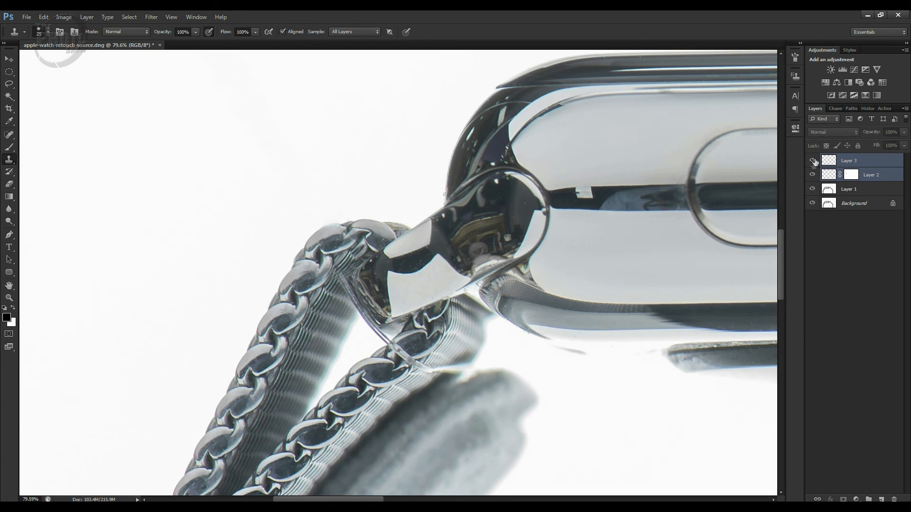
pyautogui.click(812, 160)
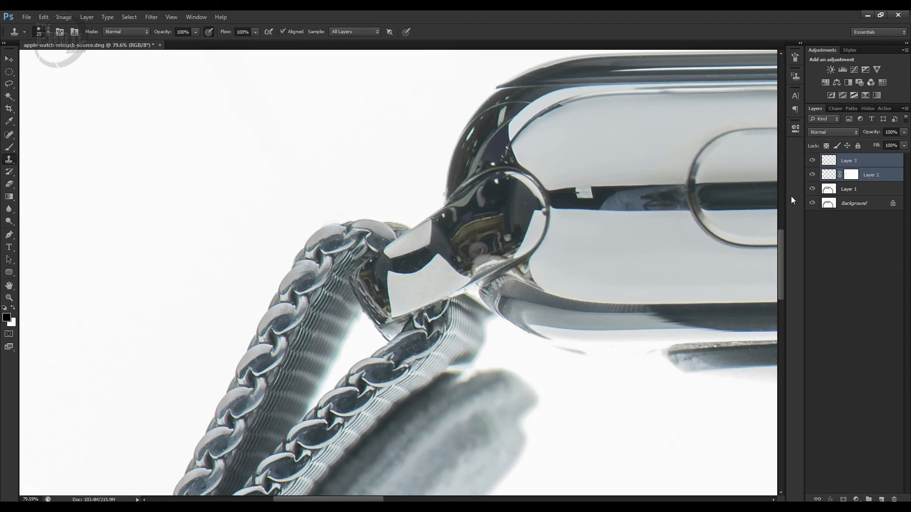
# Group the two selected retouch layers and compare the whole image with the group hidden and shown
pyautogui.hotkey('ctrl', '0')
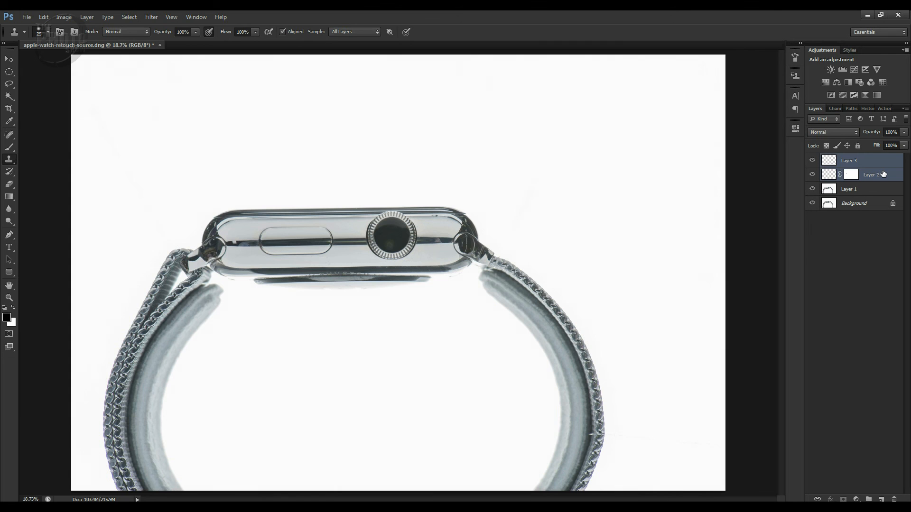
pyautogui.hotkey('ctrl', 'g')
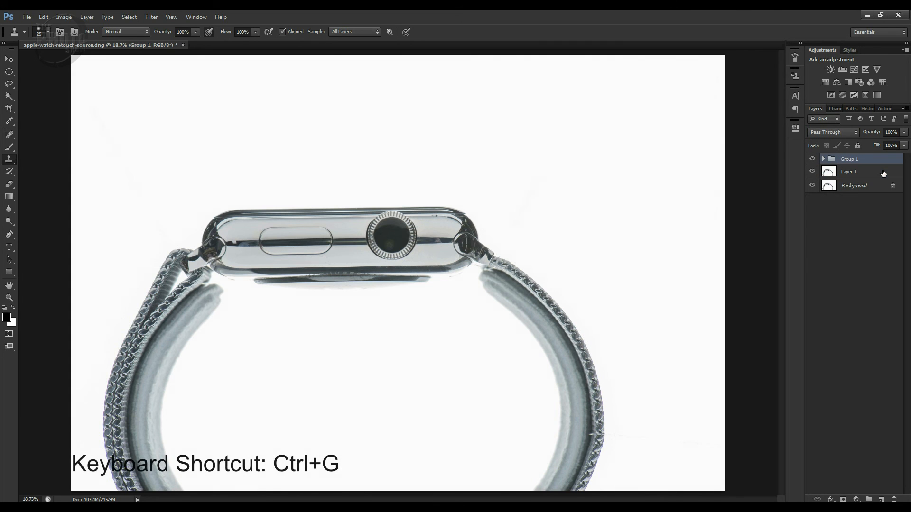
pyautogui.click(812, 159)
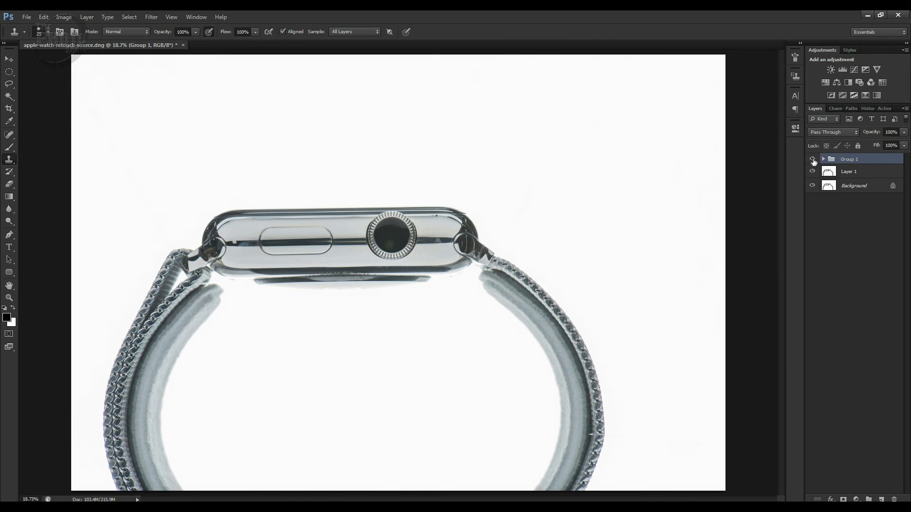
pyautogui.click(812, 159)
# On Layer 1, make a rectangular selection around the bulging lower part of the right strap and open it in the Liquify filter
pyautogui.click(872, 173)
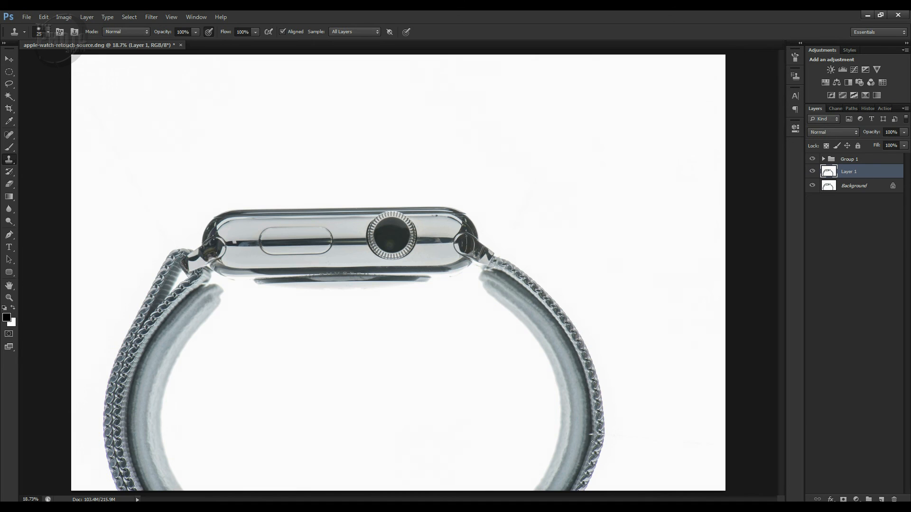
pyautogui.press('v')
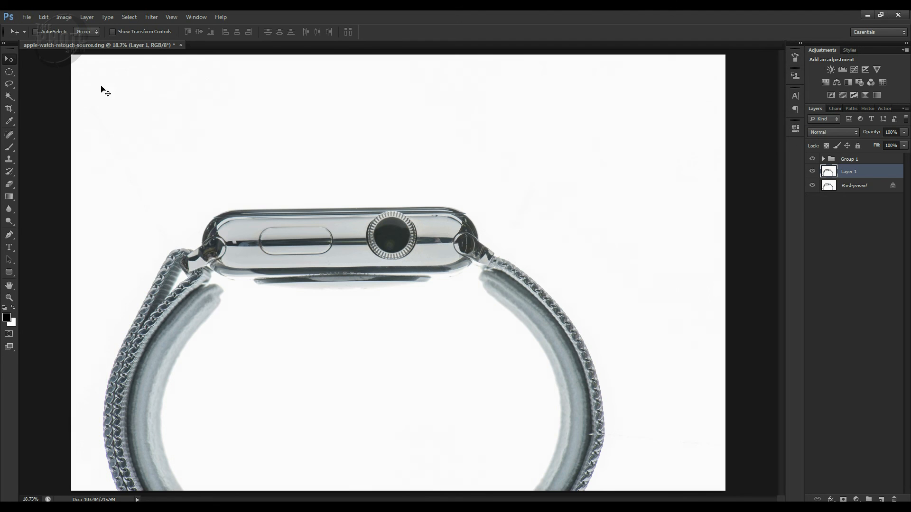
pyautogui.click(9, 72)
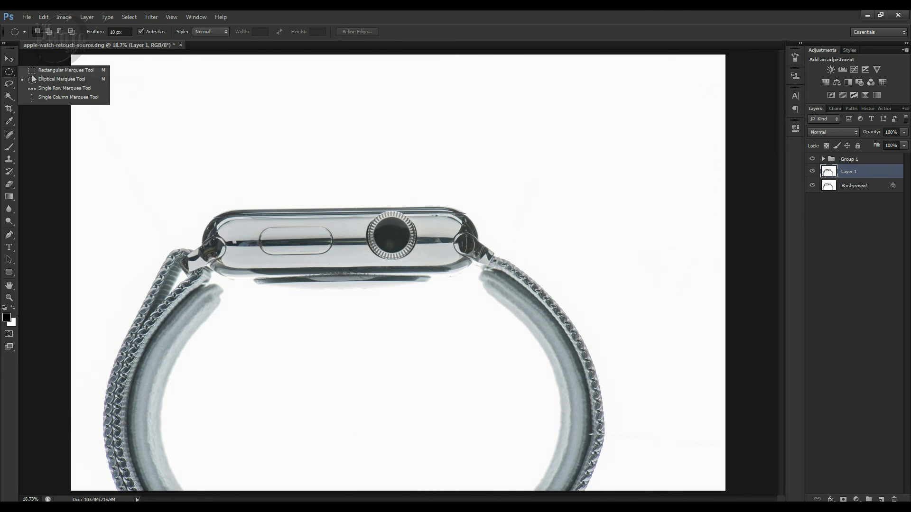
pyautogui.click(43, 70)
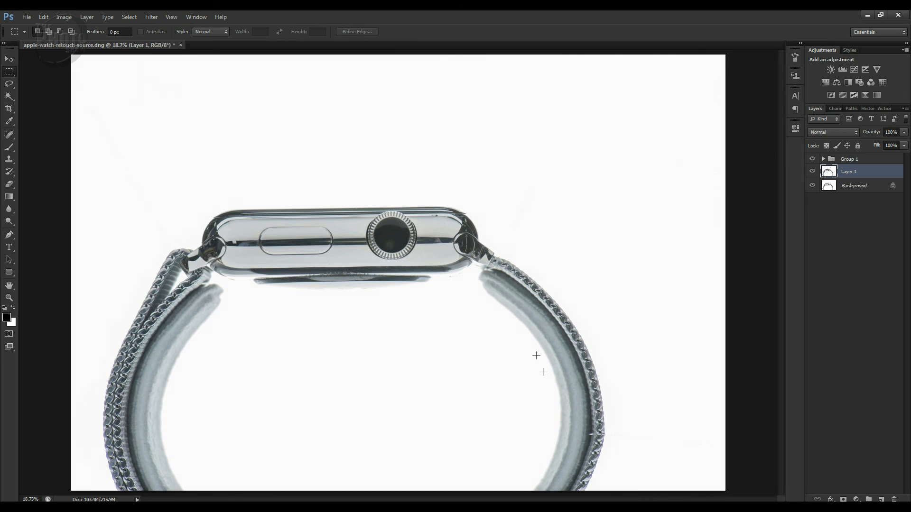
pyautogui.moveTo(503, 319); pyautogui.dragTo(647, 479)
pyautogui.click(152, 18)
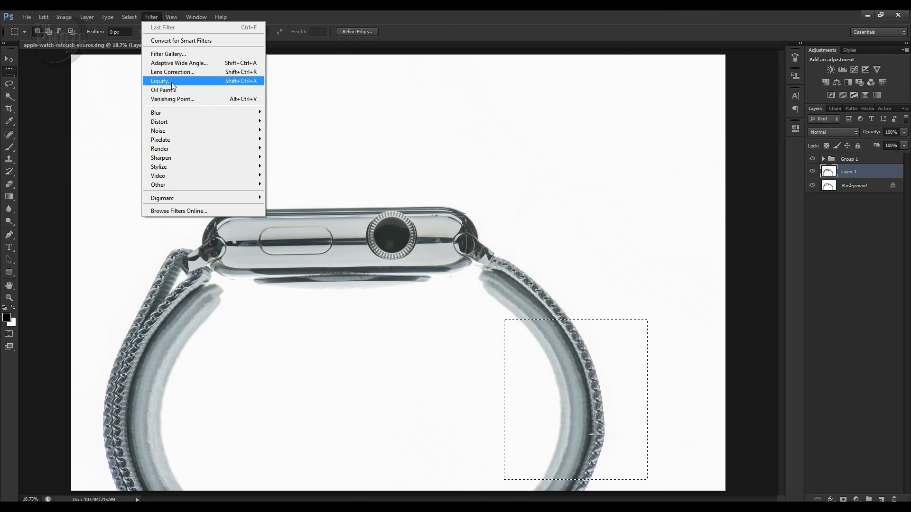
pyautogui.click(171, 82)
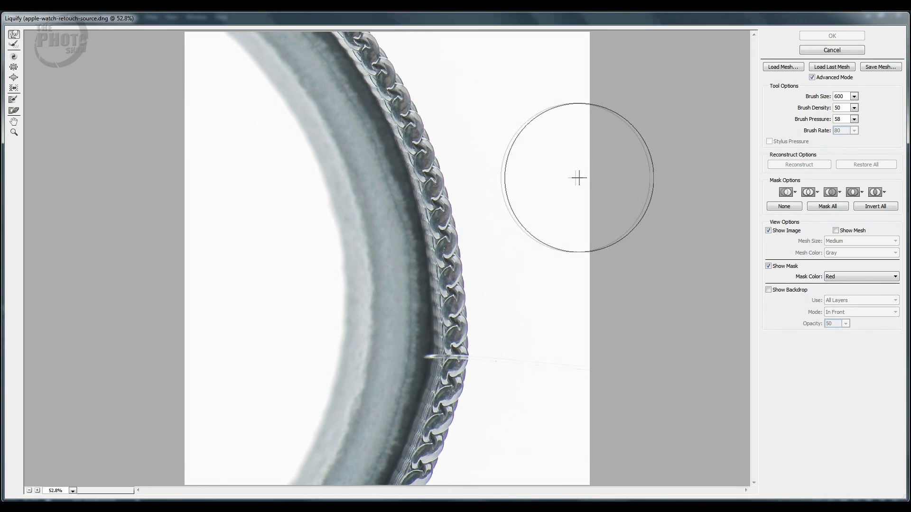
# With a Liquify brush of size 800, push the right strap's bulging outer edge inward into a smoother curve and apply the filter
pyautogui.press('[')
pyautogui.press('[')
pyautogui.press('[')
pyautogui.press('[')
pyautogui.press('[')
pyautogui.press('[')
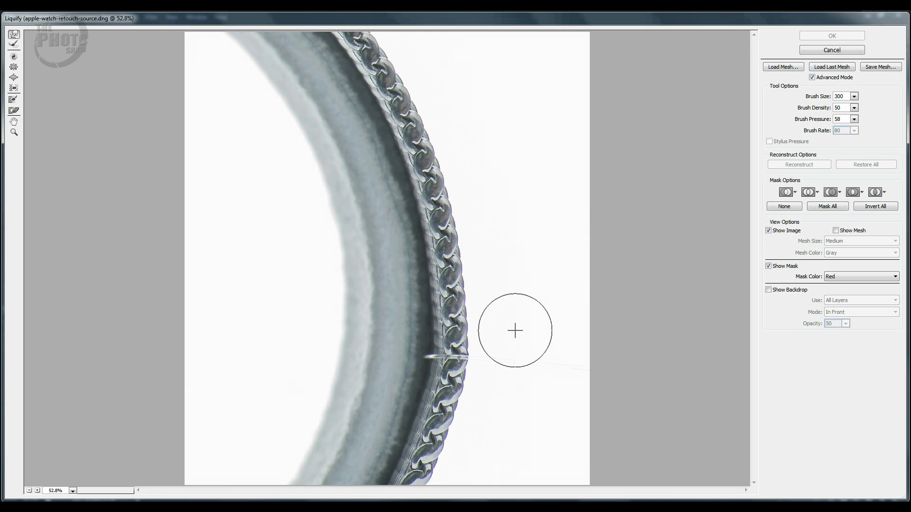
pyautogui.press(']')
pyautogui.press(']')
pyautogui.press(']')
pyautogui.press(']')
pyautogui.press(']')
pyautogui.press(']')
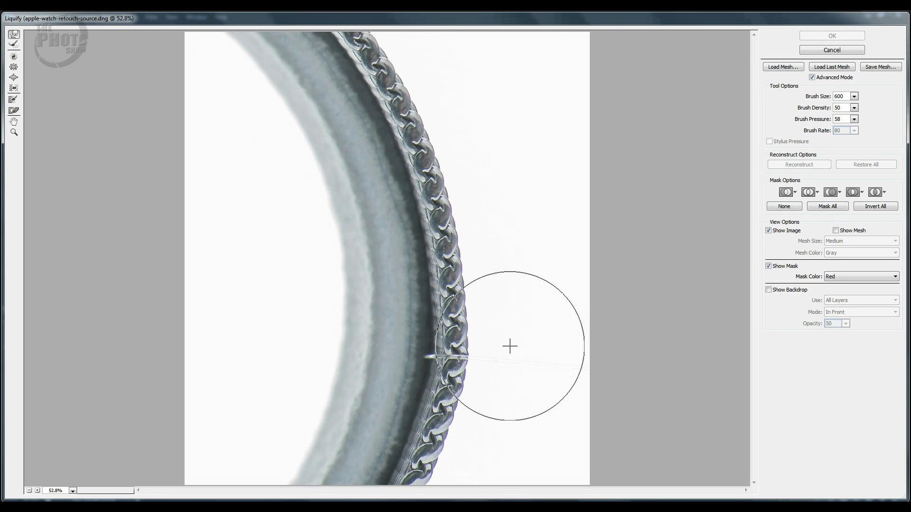
pyautogui.press(']')
pyautogui.press(']')
pyautogui.press(']')
pyautogui.press(']')
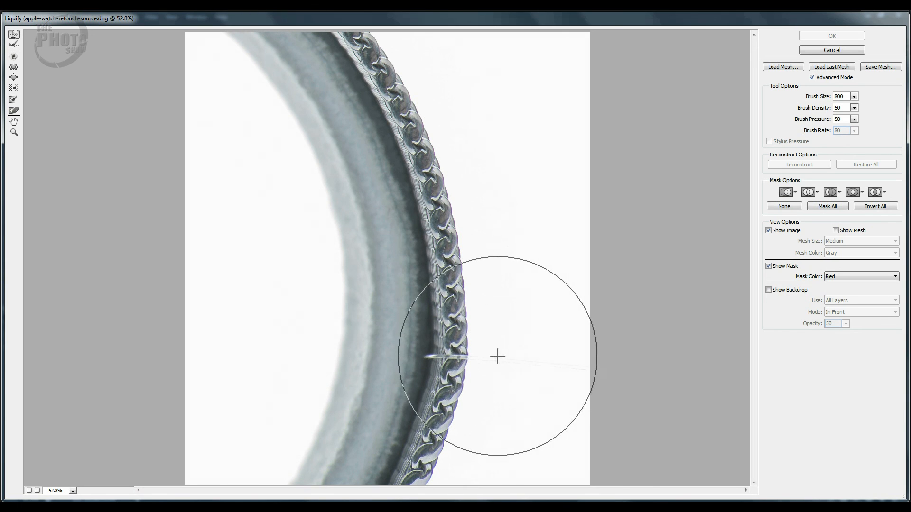
pyautogui.moveTo(493, 357); pyautogui.dragTo(494, 383)
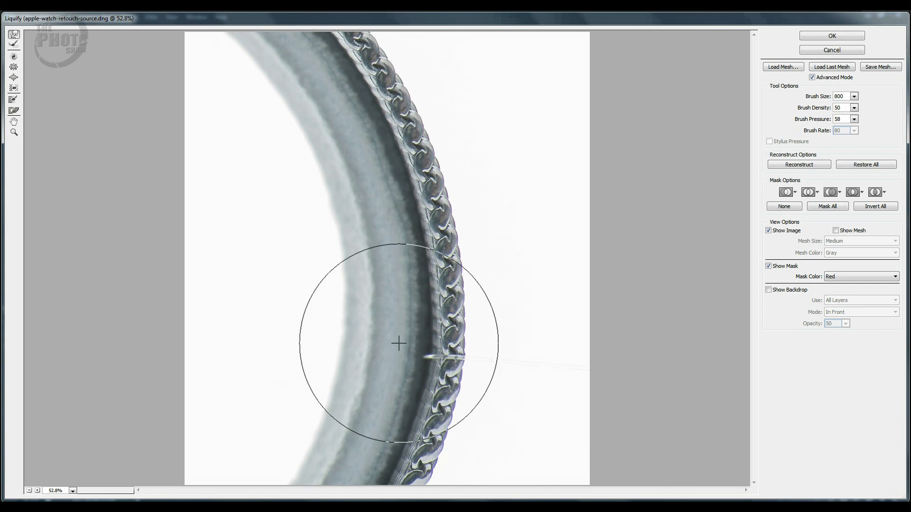
pyautogui.moveTo(405, 361); pyautogui.dragTo(400, 362)
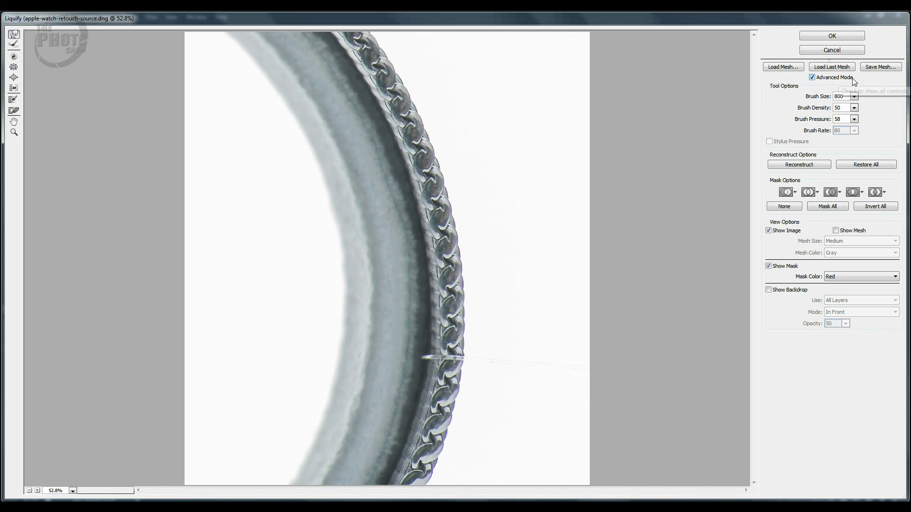
pyautogui.click(830, 36)
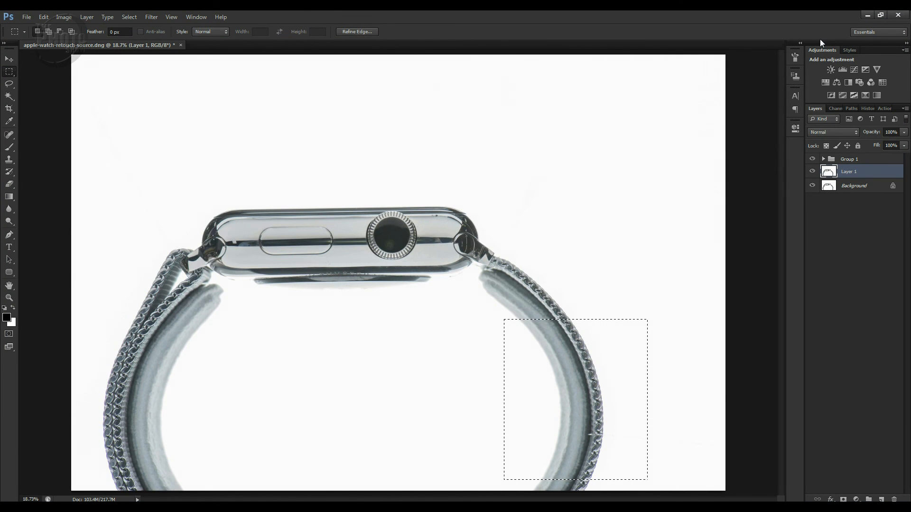
# Deselect the strap area and compare the image with Layer 1 hidden and shown
pyautogui.hotkey('ctrl', 'd')
pyautogui.click(812, 173)
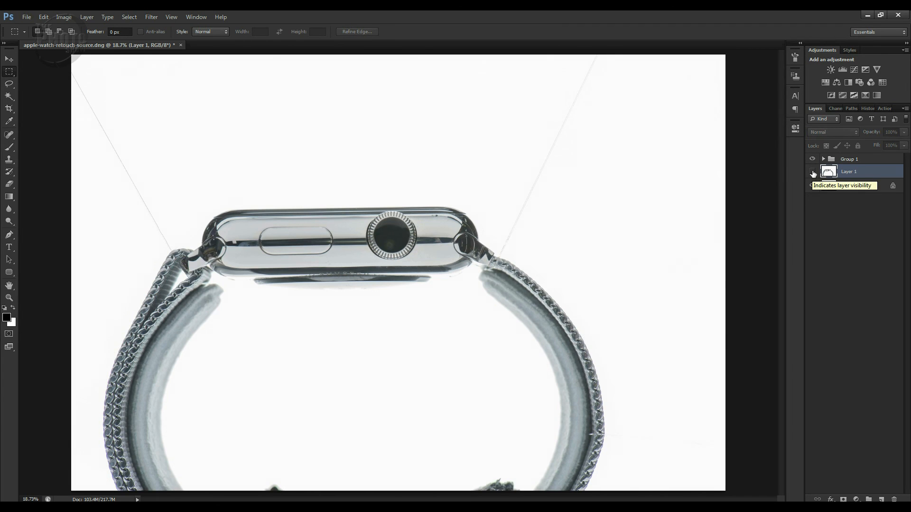
pyautogui.click(812, 172)
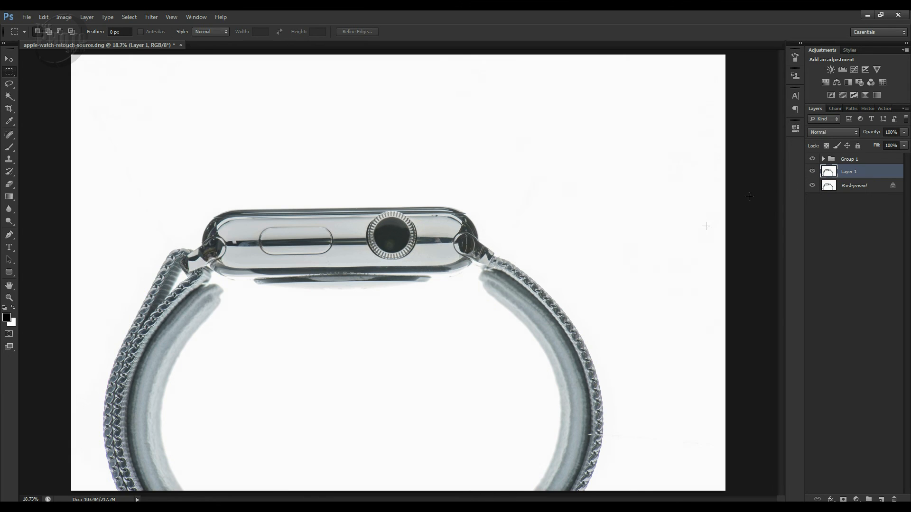